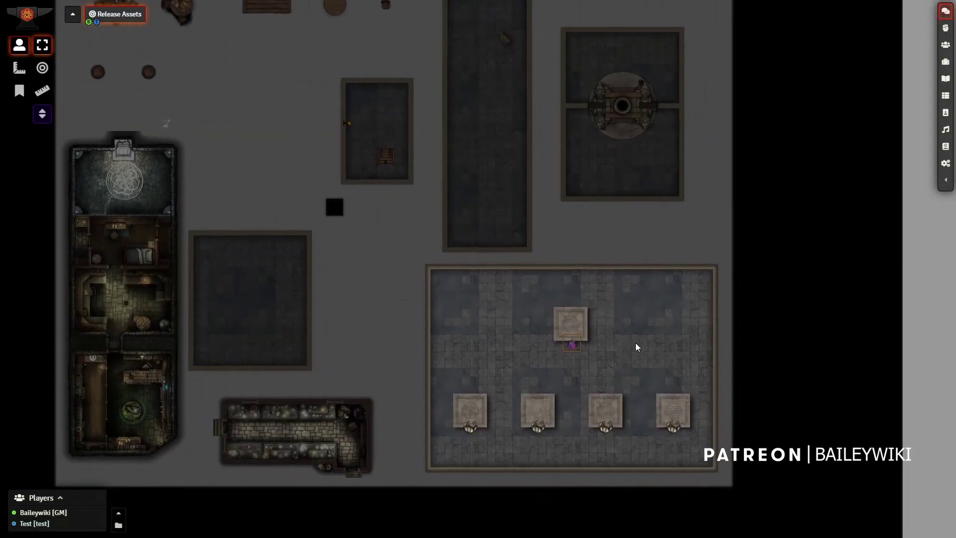
# Move each of the four acolyte tokens up onto its own stone pedestal to light all four sigils.
pyautogui.scroll(10, 612, 282)
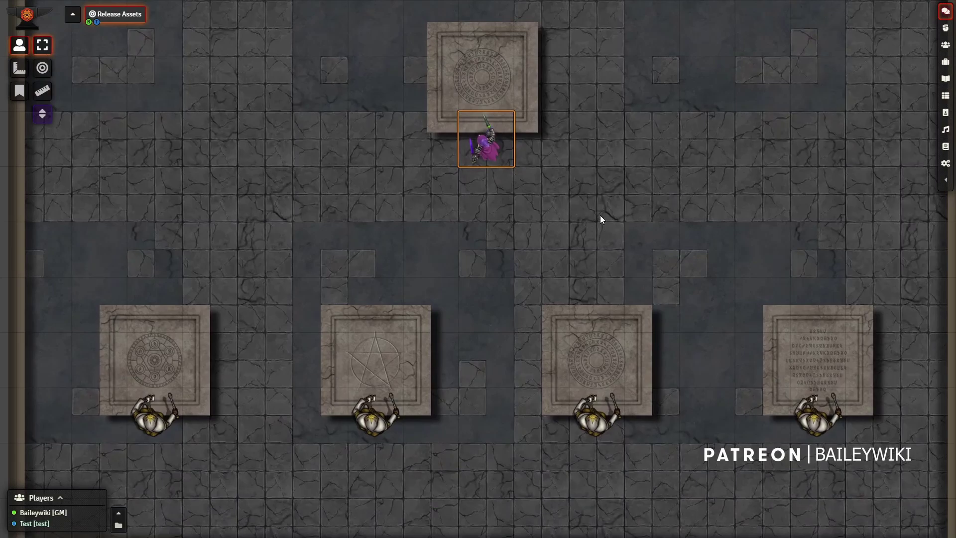
pyautogui.scroll(3, 589, 214)
pyautogui.scroll(-2, 588, 200)
pyautogui.moveTo(575, 182)
pyautogui.mouseDown()
pyautogui.moveTo(590, 226)
pyautogui.moveTo(566, 192)
pyautogui.mouseUp()
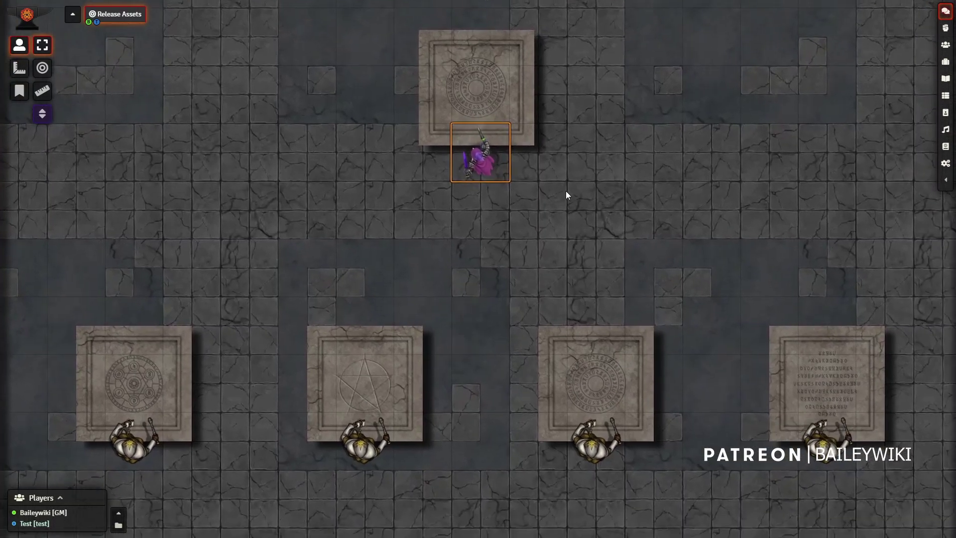
pyautogui.click(129, 444)
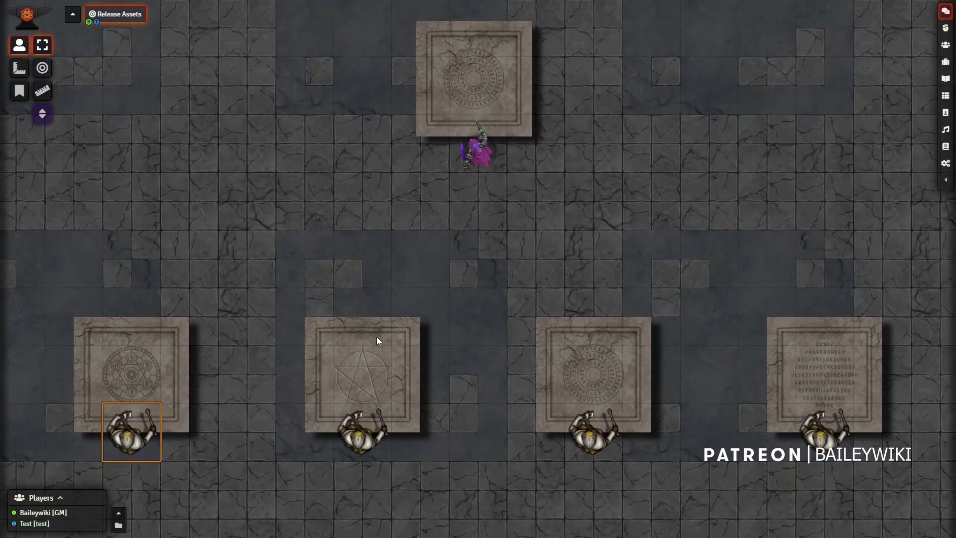
pyautogui.press('Up')
pyautogui.click(360, 433)
pyautogui.press('Up')
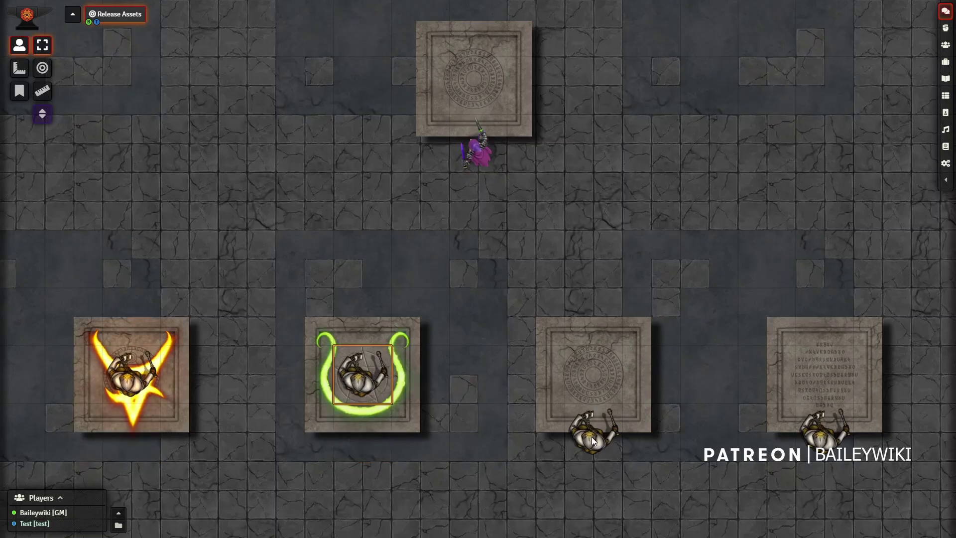
pyautogui.click(590, 439)
pyautogui.press('Up')
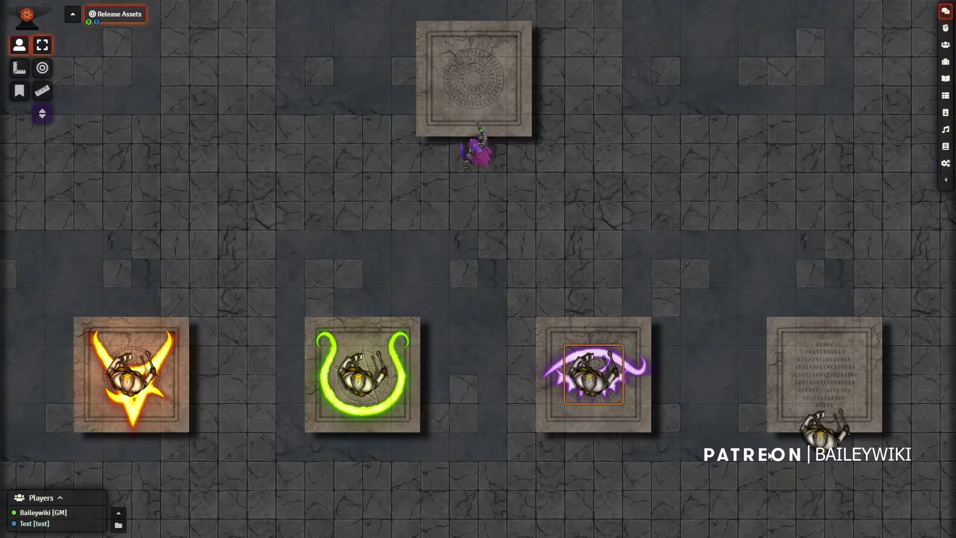
pyautogui.click(828, 435)
pyautogui.press('Up')
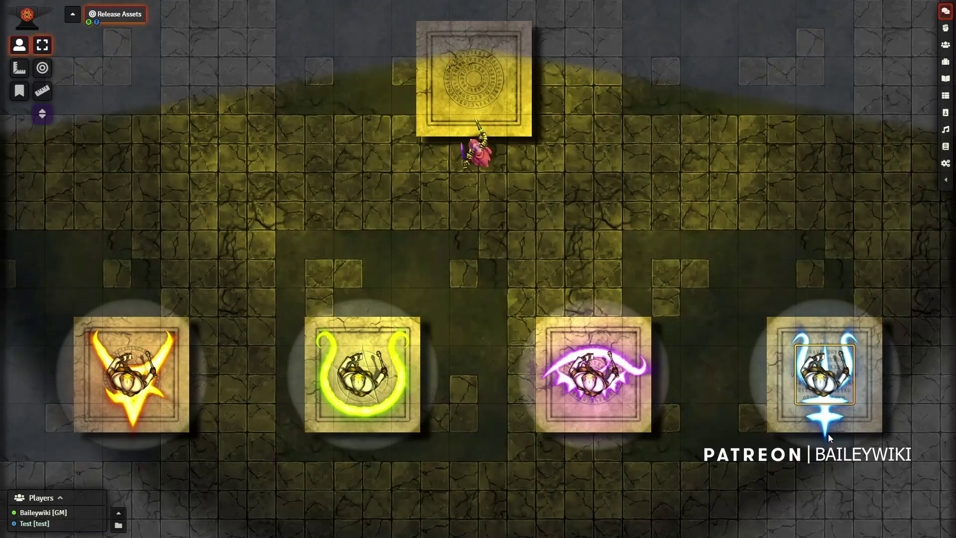
# Step the blue-sigil acolyte off its pedestal and back on, and do the same with the green-sigil acolyte.
pyautogui.press('Down')
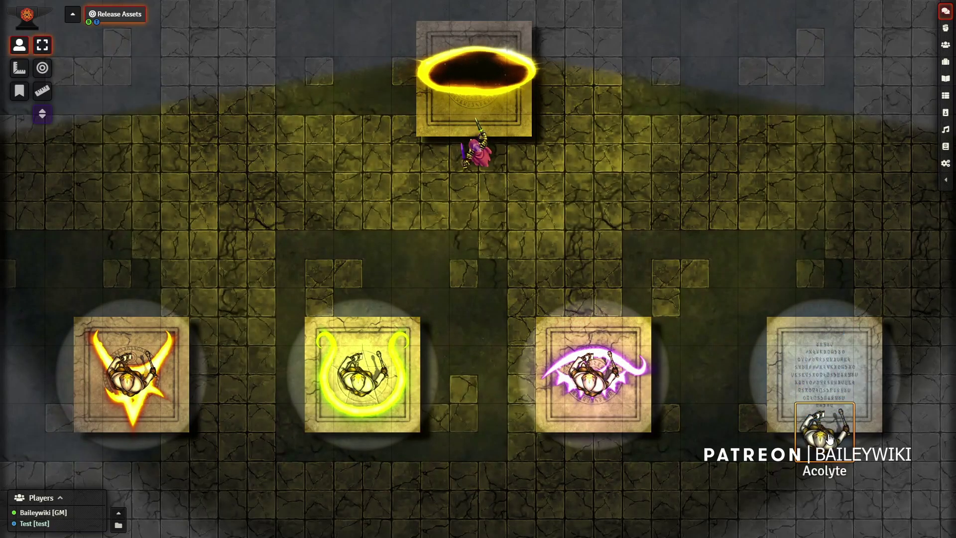
pyautogui.press('Up')
pyautogui.click(370, 380)
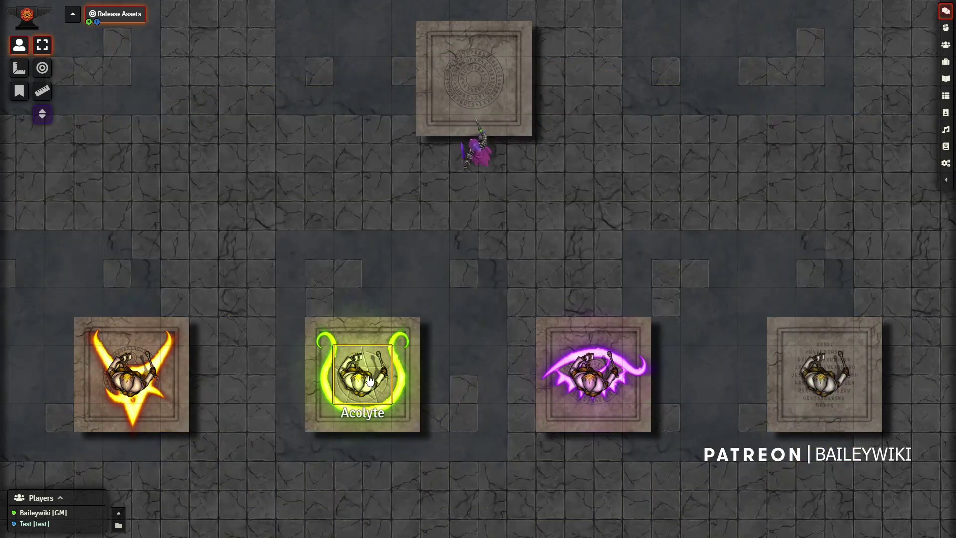
pyautogui.press('Down')
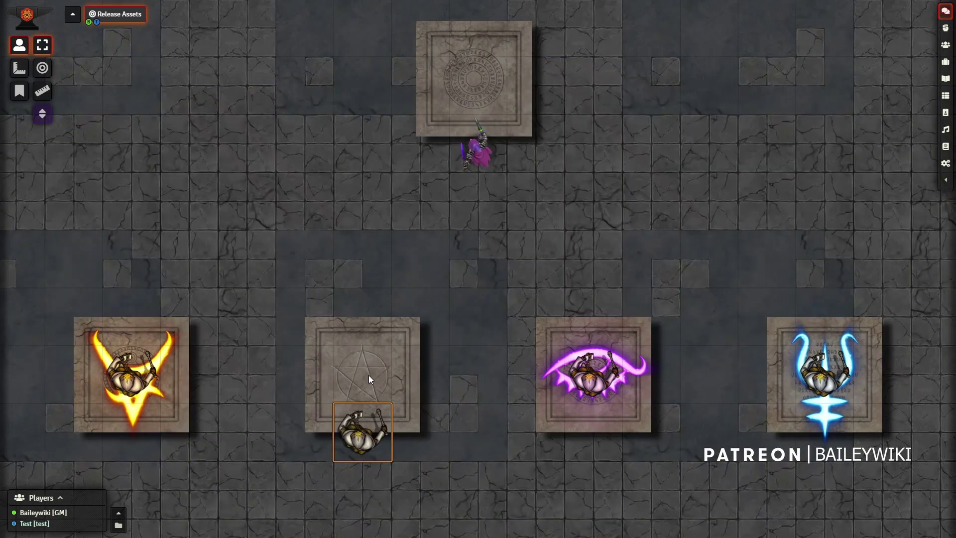
pyautogui.press('Up')
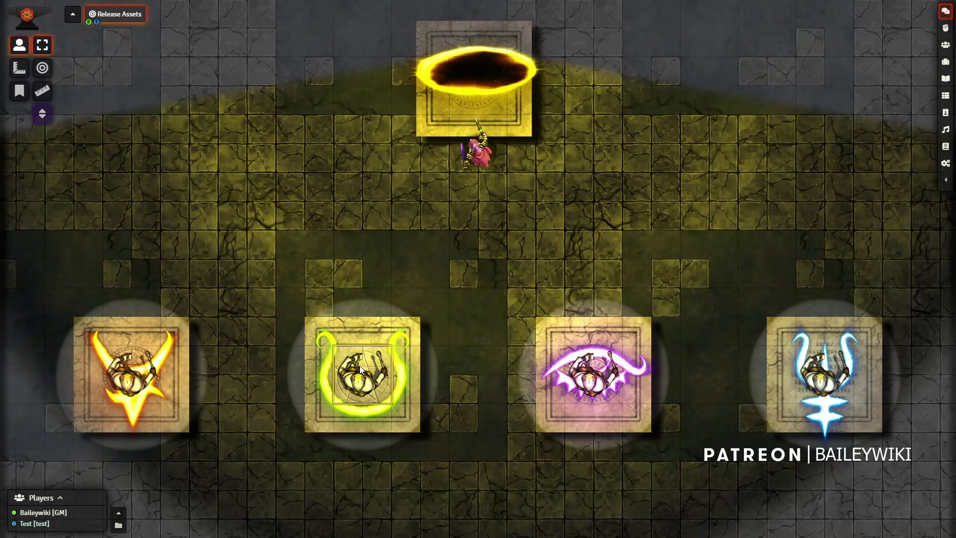
# Move the purple-cloaked token up into the golden portal.
pyautogui.click(478, 153)
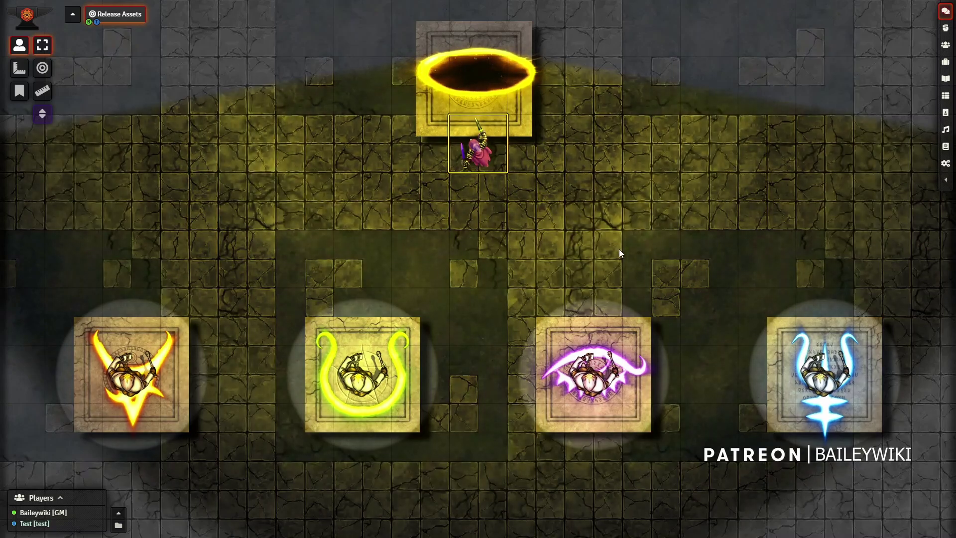
pyautogui.press('Up')
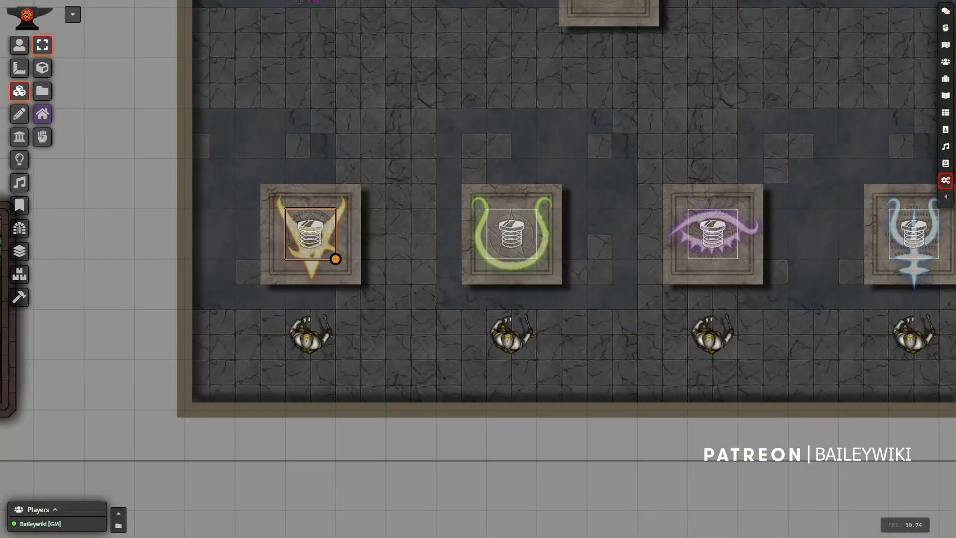
# Separate the two stacked trigger tiles on the orange-sigil pedestal and place them side by side above it.
pyautogui.moveTo(285, 242); pyautogui.dragTo(258, 236)
pyautogui.moveTo(389, 312); pyautogui.dragTo(469, 318)
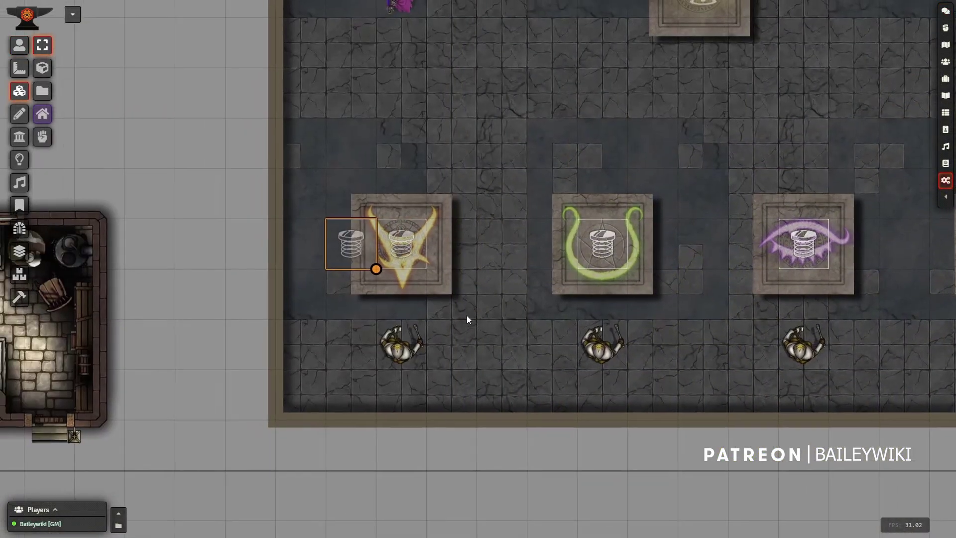
pyautogui.scroll(4, 470, 318)
pyautogui.moveTo(316, 245); pyautogui.dragTo(328, 127)
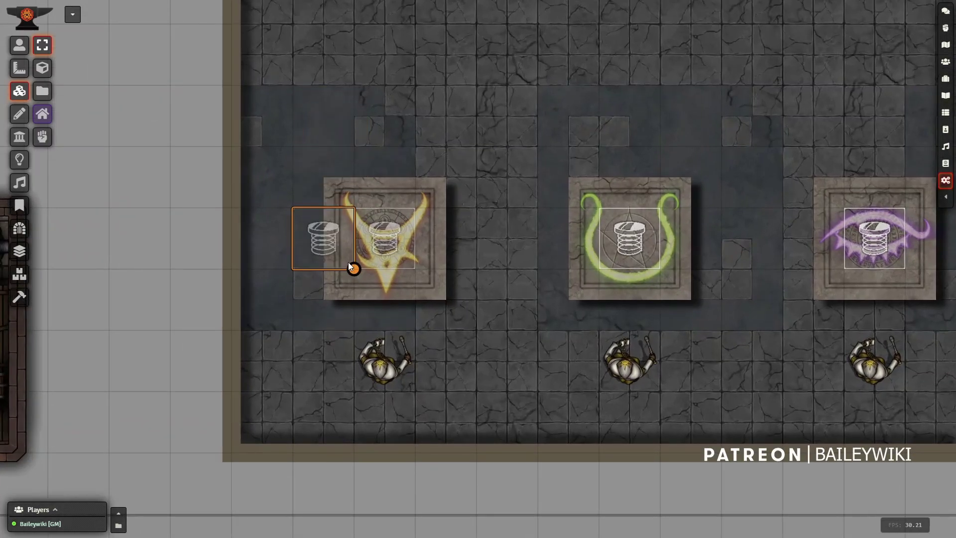
pyautogui.moveTo(388, 254); pyautogui.dragTo(392, 127)
# Open the settings of both separated trigger tiles side by side and show the trigger configuration of each.
pyautogui.moveTo(484, 121); pyautogui.dragTo(564, 220)
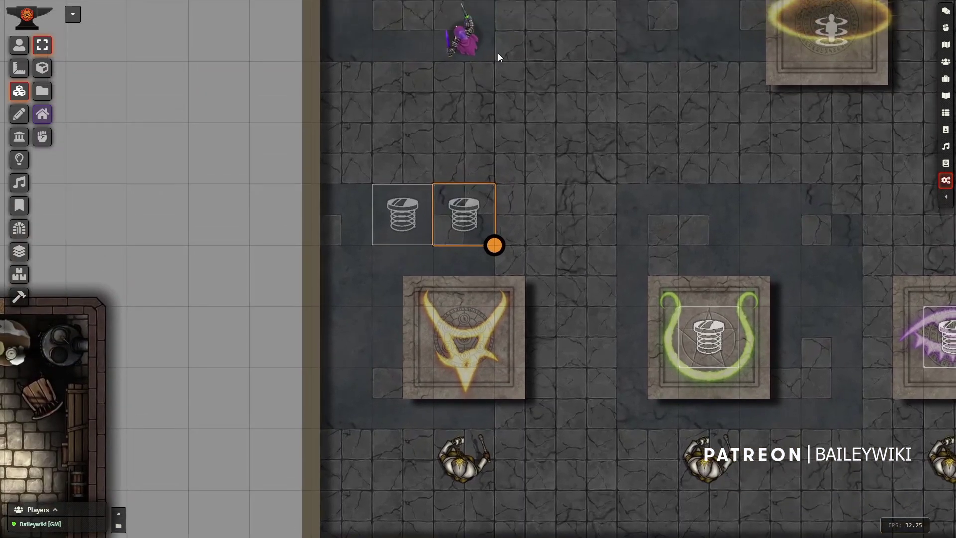
pyautogui.scroll(1, 537, 215)
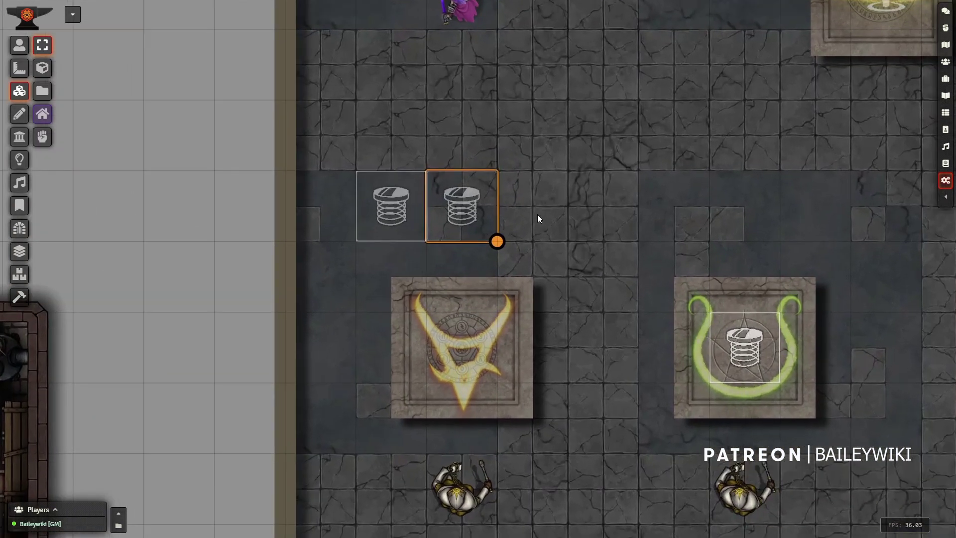
pyautogui.click(385, 199)
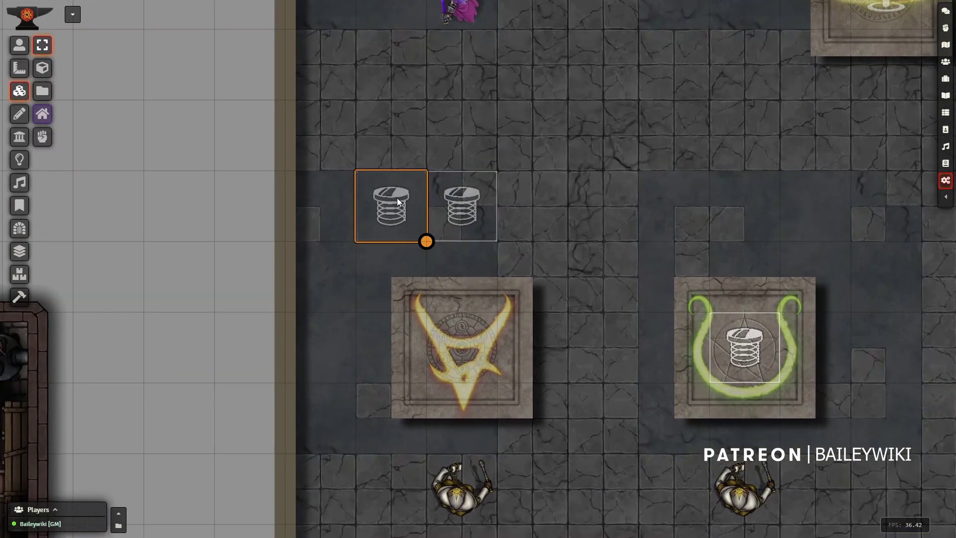
pyautogui.doubleClick(396, 198)
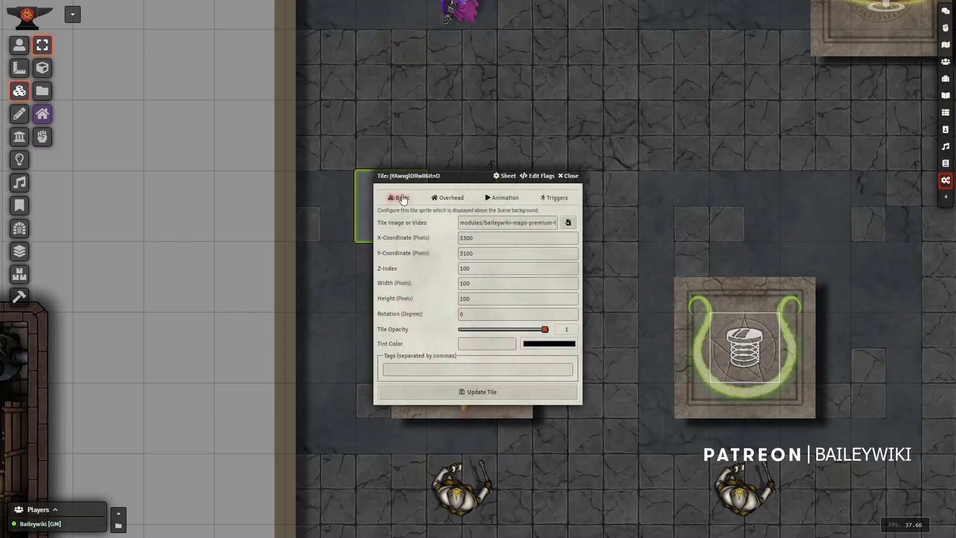
pyautogui.moveTo(358, 171); pyautogui.dragTo(178, 140)
pyautogui.doubleClick(463, 211)
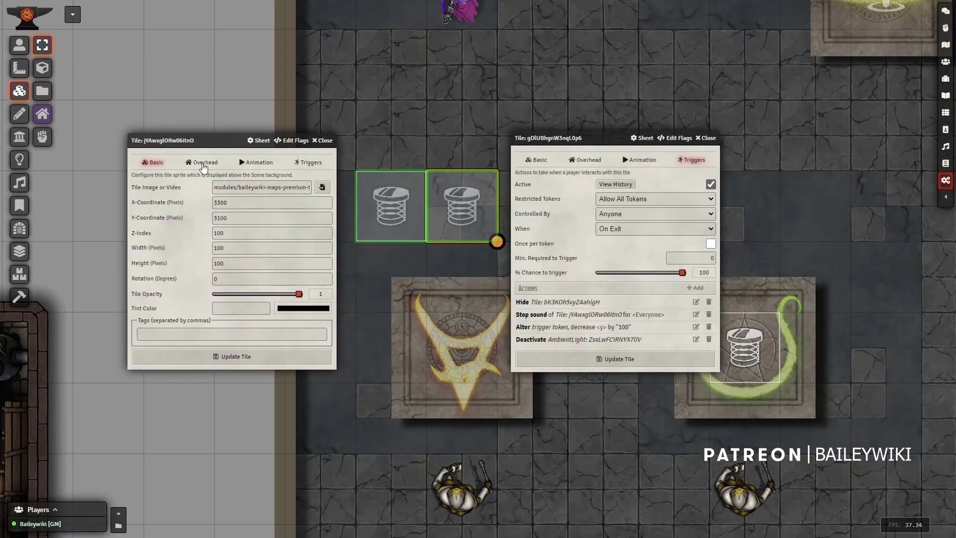
pyautogui.click(308, 162)
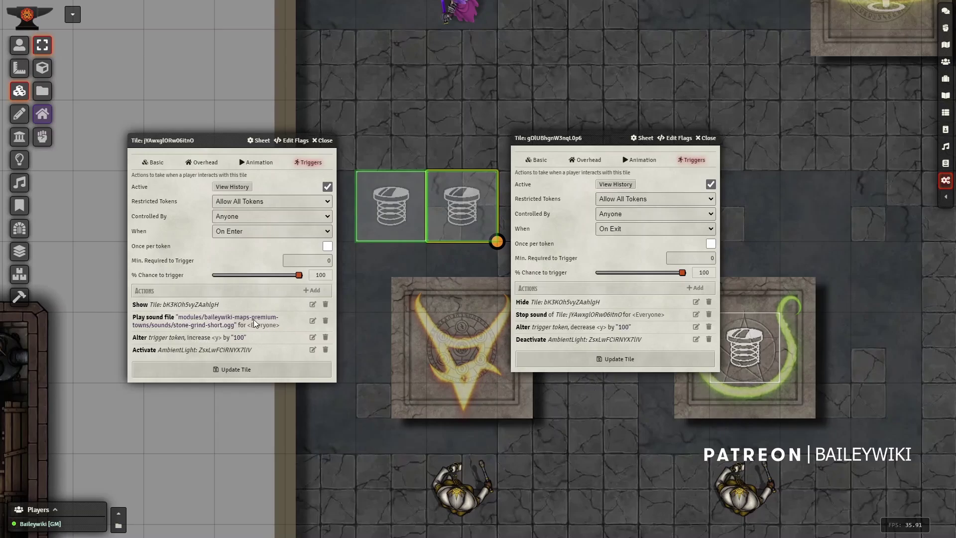
# Examine the Play sound file and Show/Hide action settings of the On Enter tile.
pyautogui.click(313, 321)
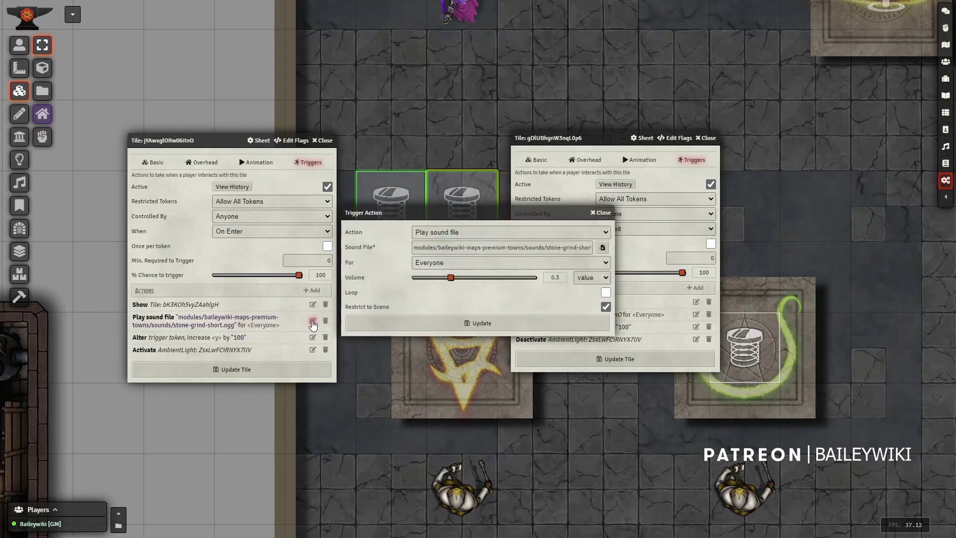
pyautogui.click(602, 213)
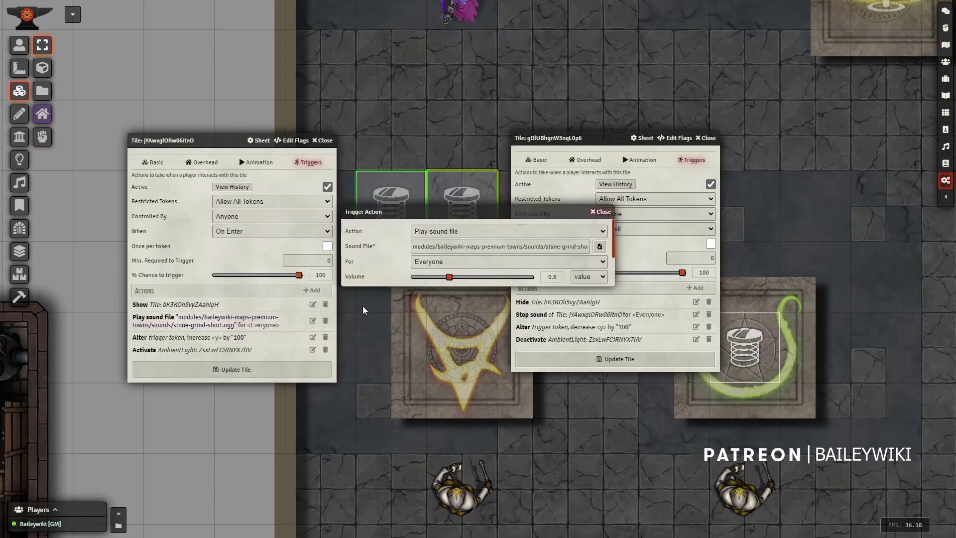
pyautogui.click(312, 304)
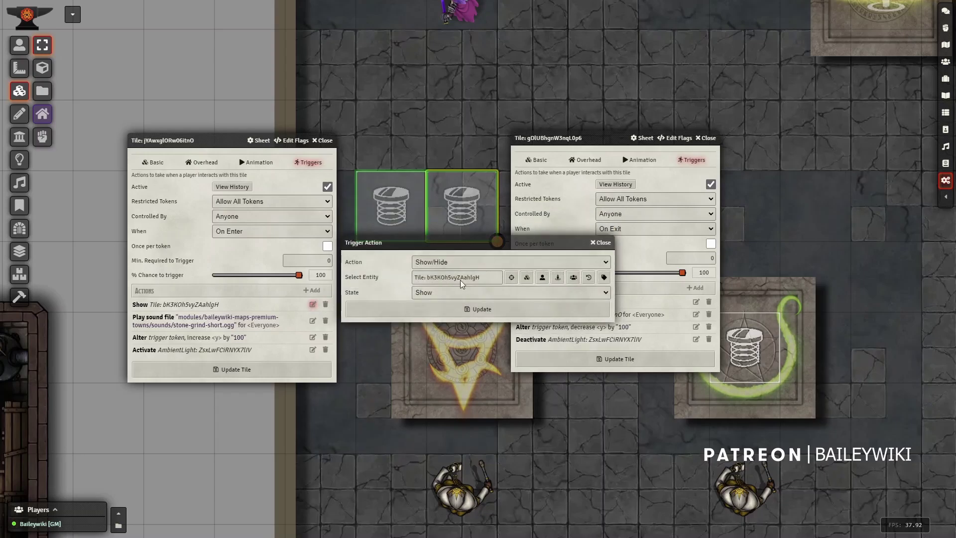
pyautogui.click(601, 243)
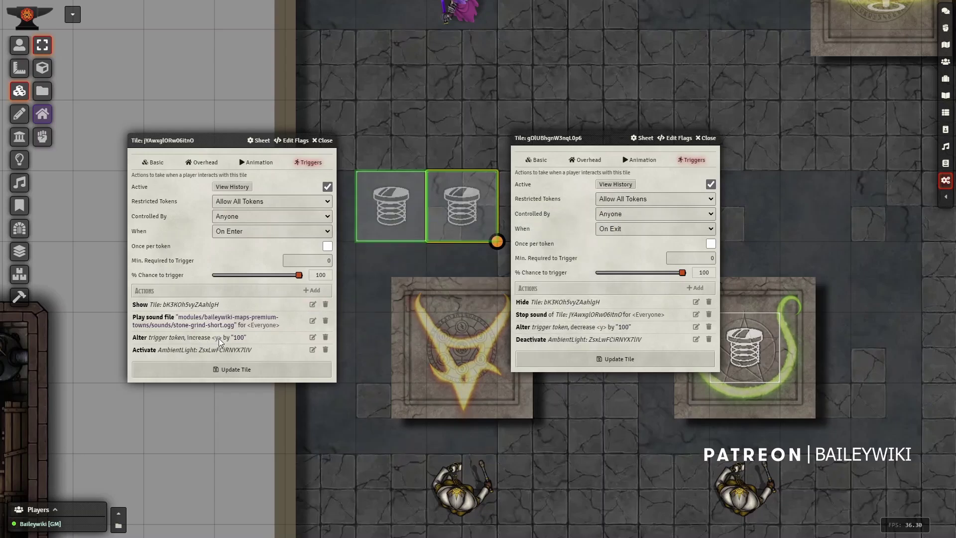
# Retarget the On Enter tile's Alter action to the tag trigger-token, keeping attribute y and value + 100, and update the action.
pyautogui.click(312, 338)
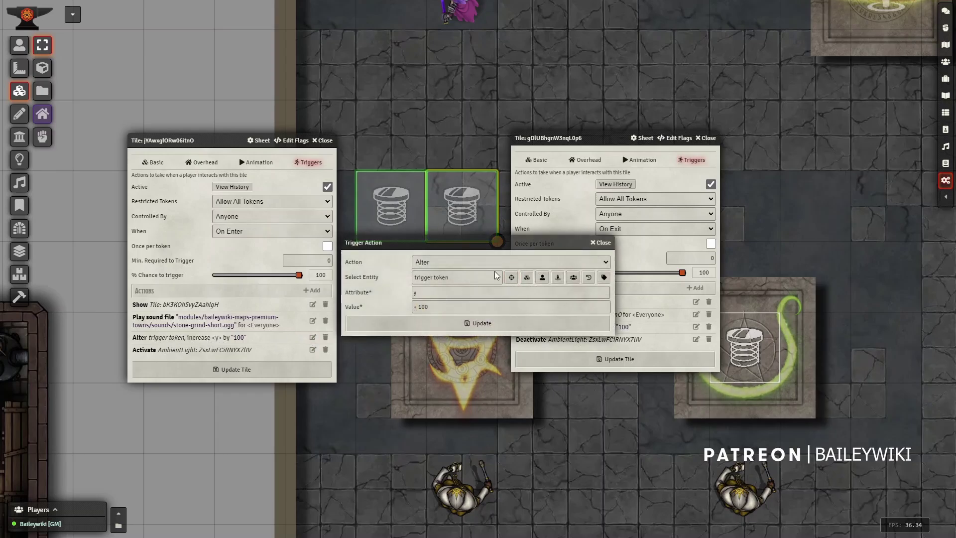
pyautogui.click(604, 278)
pyautogui.click(513, 268)
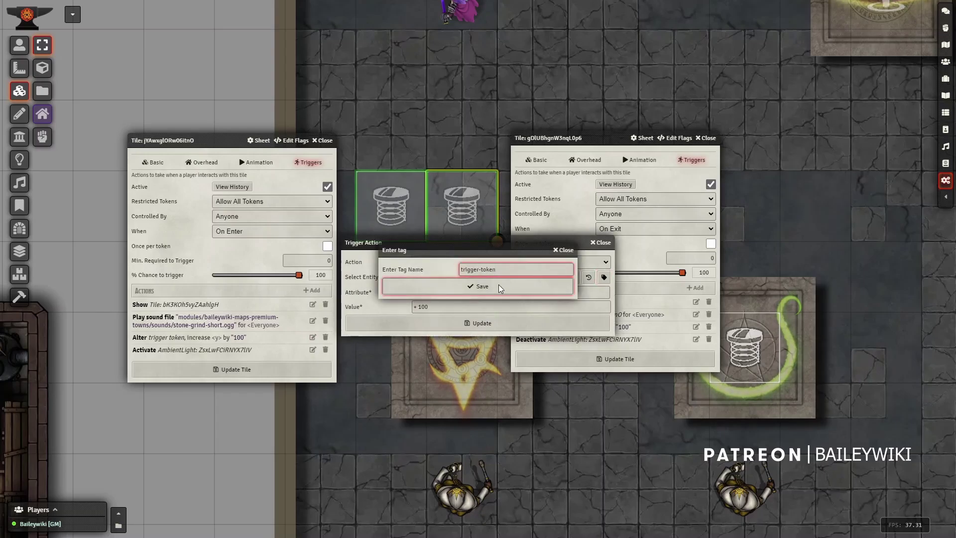
pyautogui.click(498, 285)
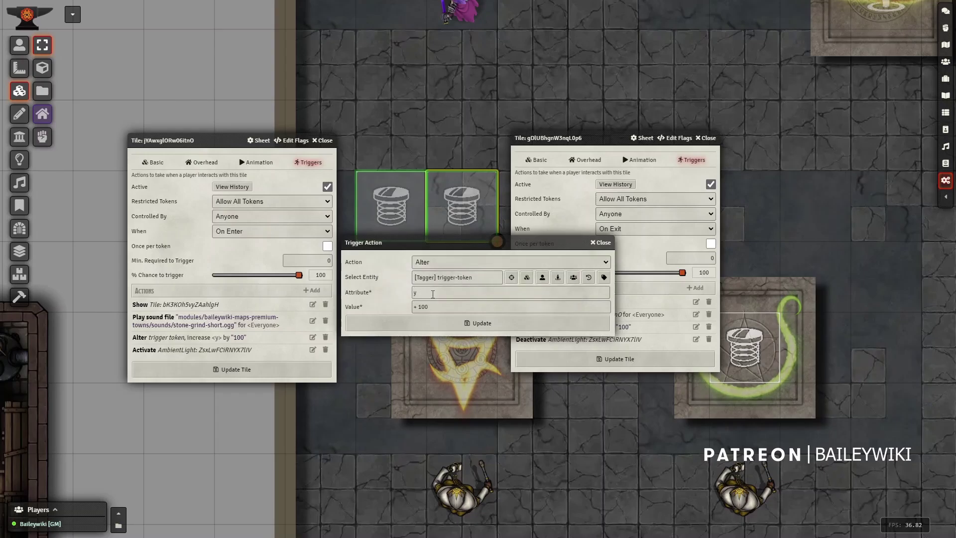
pyautogui.click(414, 294)
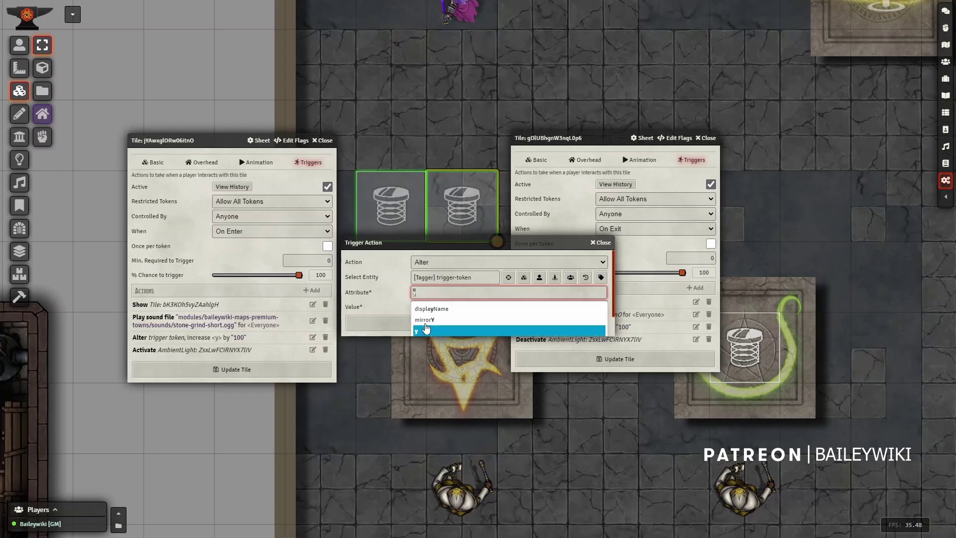
pyautogui.click(399, 297)
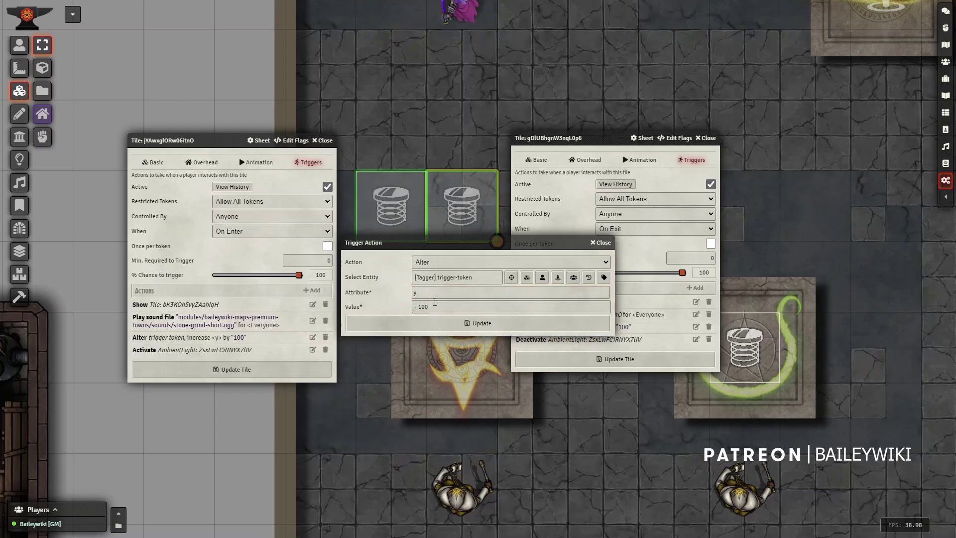
pyautogui.click(420, 307)
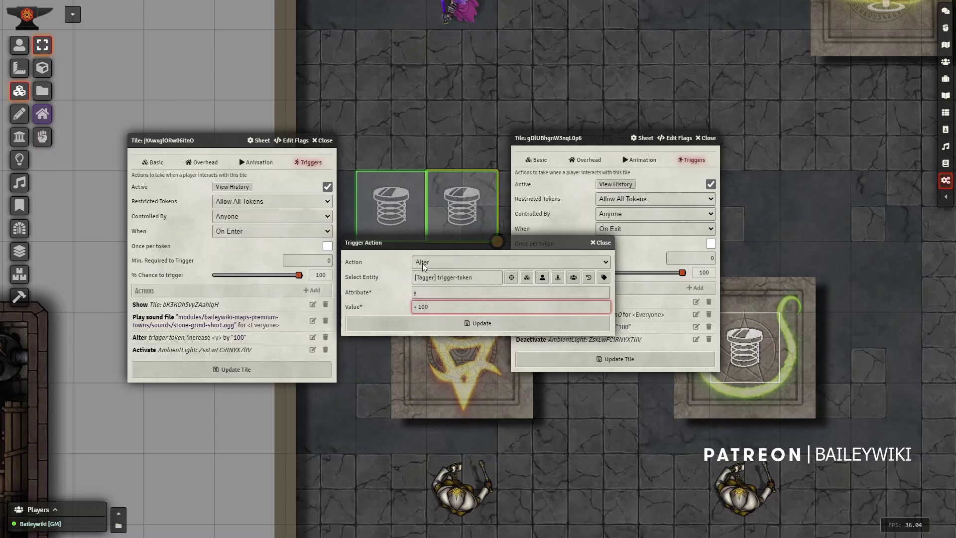
pyautogui.press('Return')
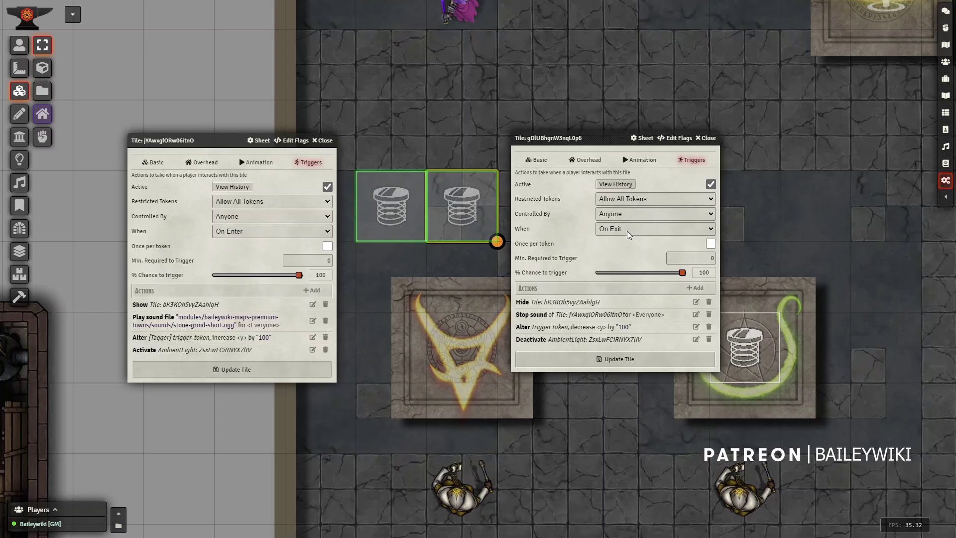
# Examine the Hide and Alter action settings of the On Exit tile.
pyautogui.click(697, 303)
pyautogui.click(602, 241)
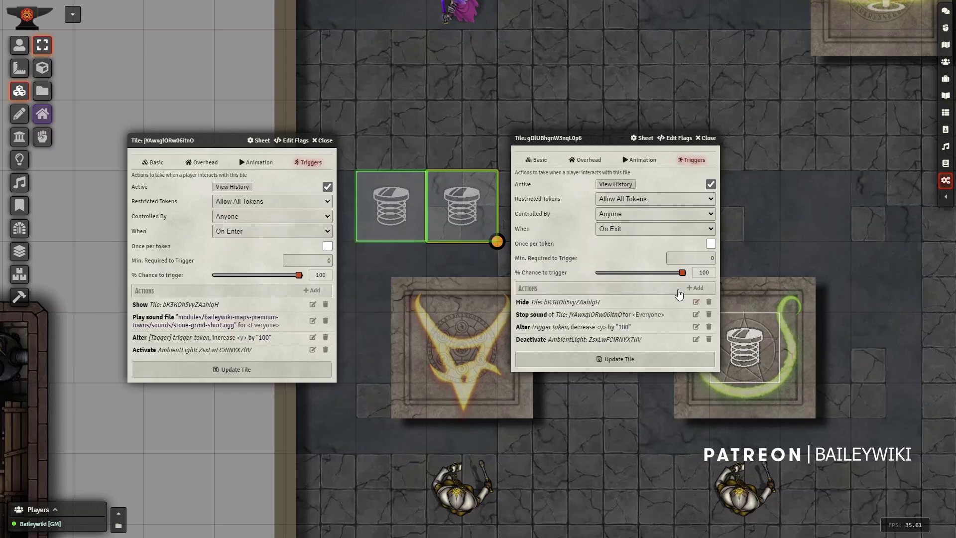
pyautogui.click(696, 327)
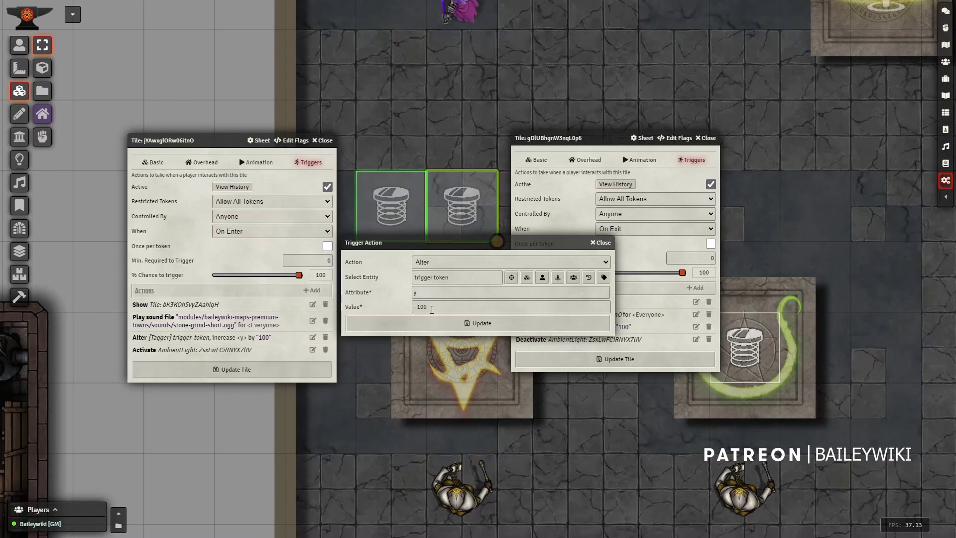
pyautogui.click(600, 242)
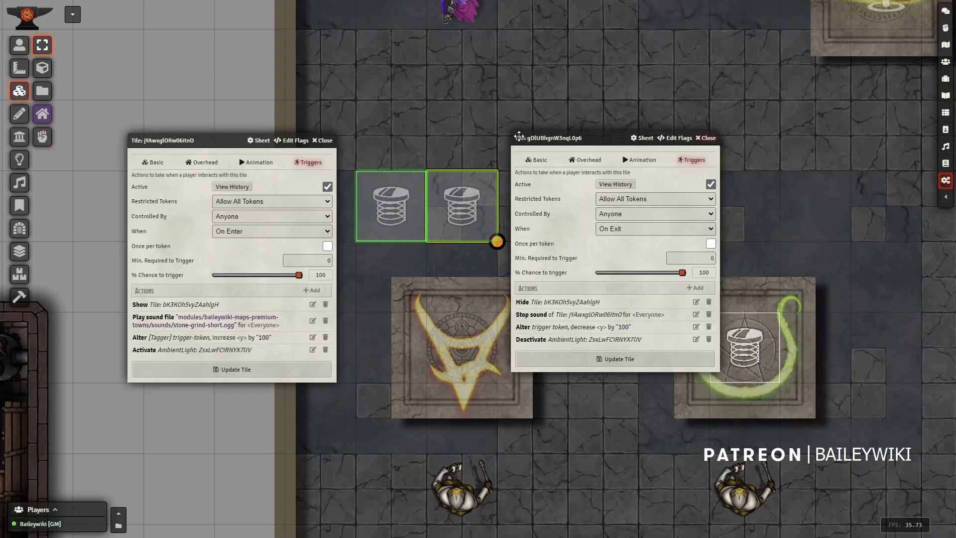
# Close both tile settings windows and move the two trigger tiles back onto the centre of the orange-sigil pedestal.
pyautogui.click(707, 138)
pyautogui.click(322, 140)
pyautogui.moveTo(462, 195); pyautogui.dragTo(458, 335)
pyautogui.click(408, 213)
pyautogui.moveTo(400, 209); pyautogui.dragTo(471, 350)
# Switch to token controls and move the nearest acolyte onto the orange-sigil pedestal.
pyautogui.click(20, 45)
pyautogui.moveTo(451, 480); pyautogui.dragTo(453, 341)
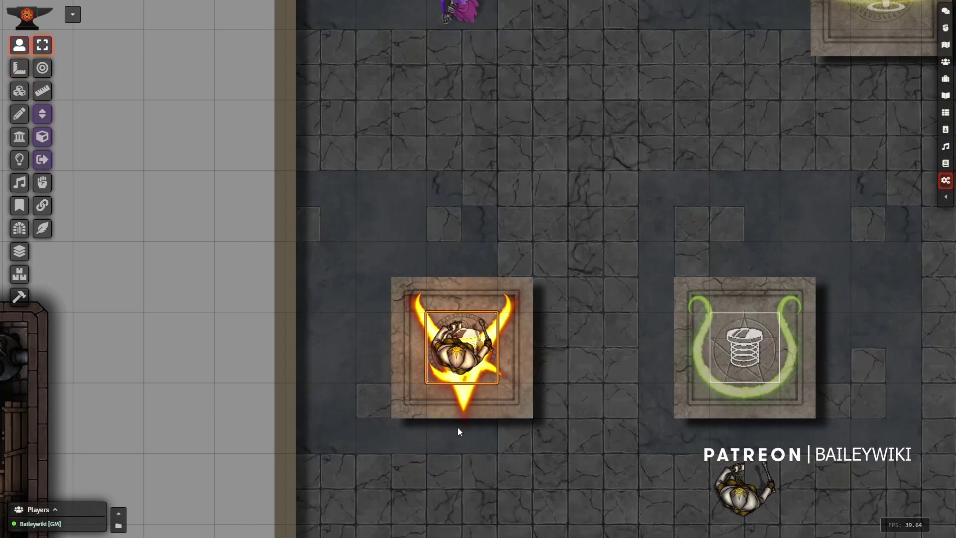
# Move the acolyte off the orange-sigil pedestal, two squares straight down onto the floor below it.
pyautogui.press('Down')
pyautogui.press('Down')
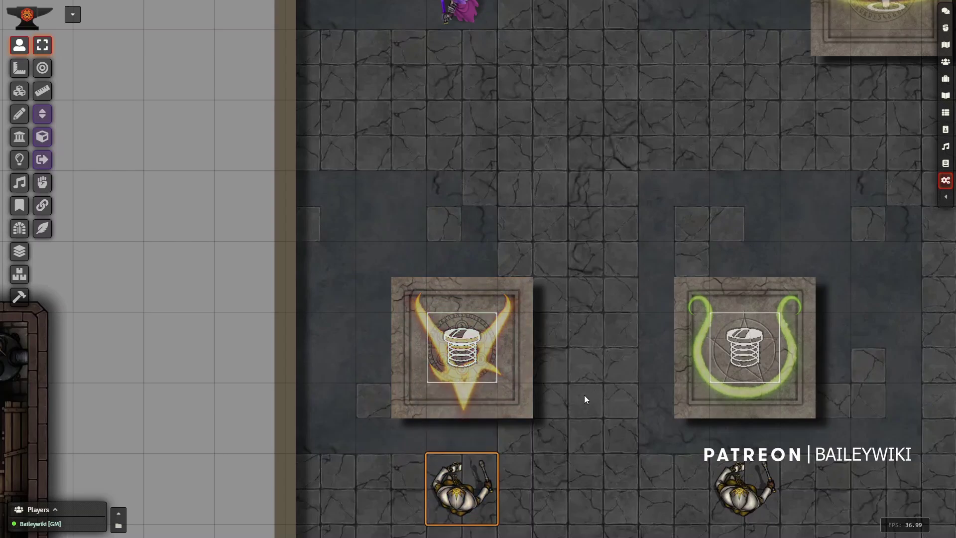
pyautogui.scroll(-1, 584, 379)
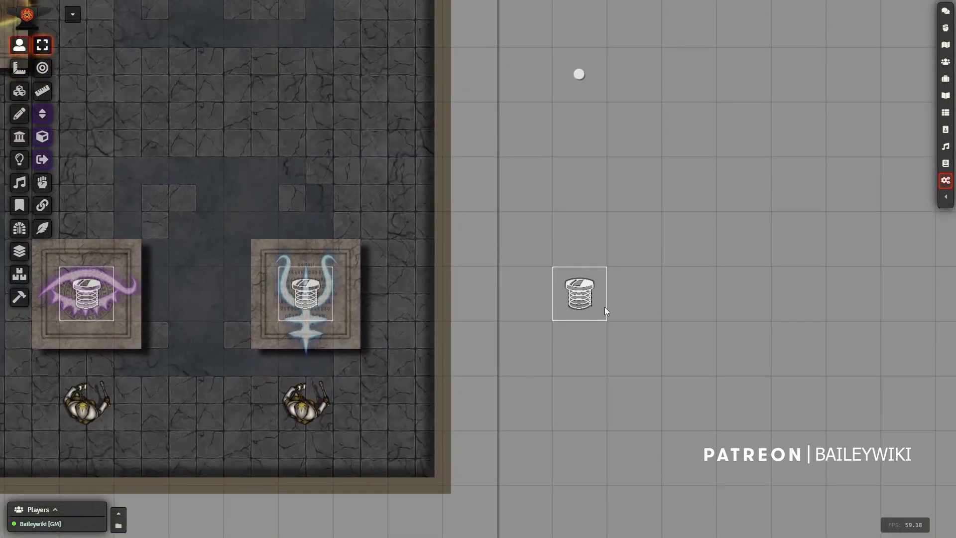
# Switch to tile controls and lay out the two trigger tiles outside the room side by side in adjacent grid squares.
pyautogui.click(19, 92)
pyautogui.click(581, 299)
pyautogui.hotkey('ctrl', 'c')
pyautogui.hotkey('ctrl', 'v')
pyautogui.moveTo(575, 358); pyautogui.dragTo(535, 344)
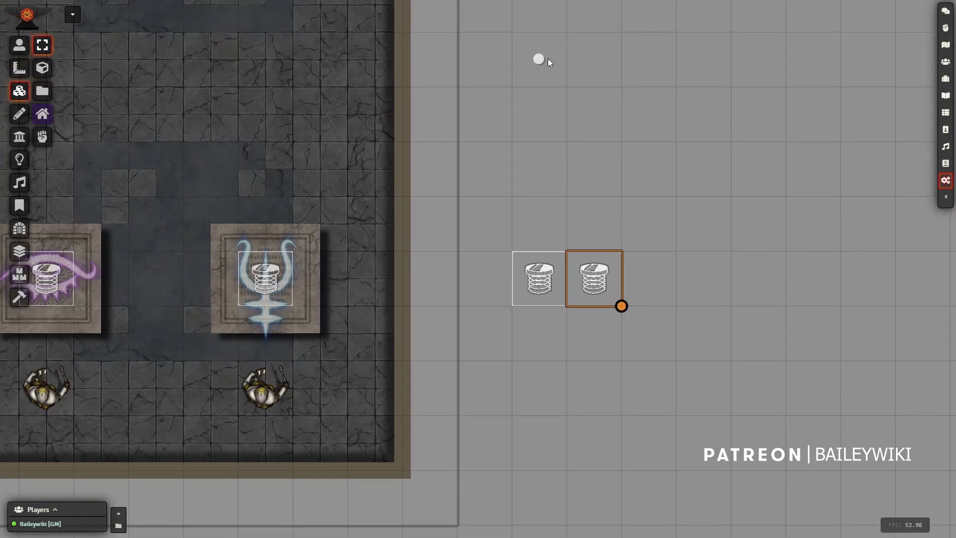
# Give the trigger token outside the room the tag trigger-token in its token configuration and update the token.
pyautogui.click(20, 45)
pyautogui.click(532, 58)
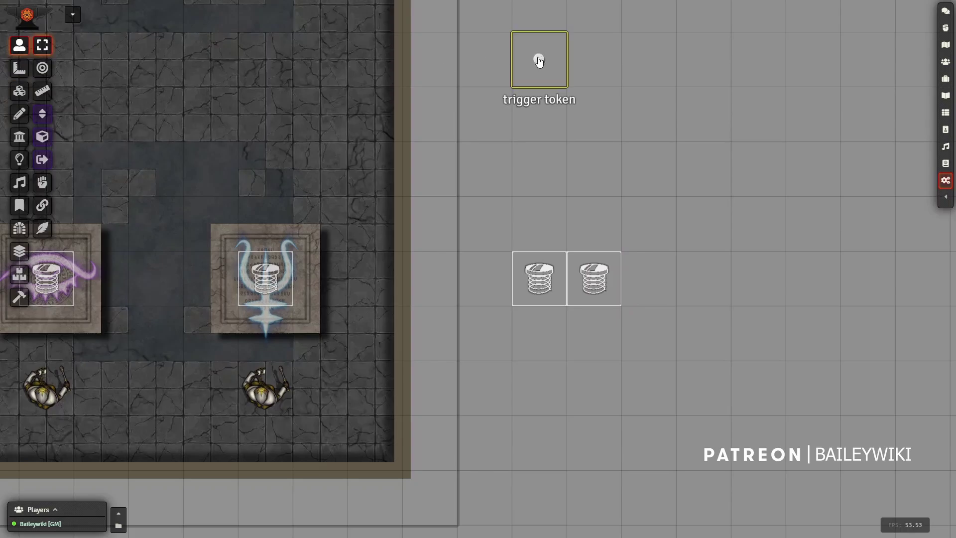
pyautogui.moveTo(316, 125); pyautogui.dragTo(333, 172)
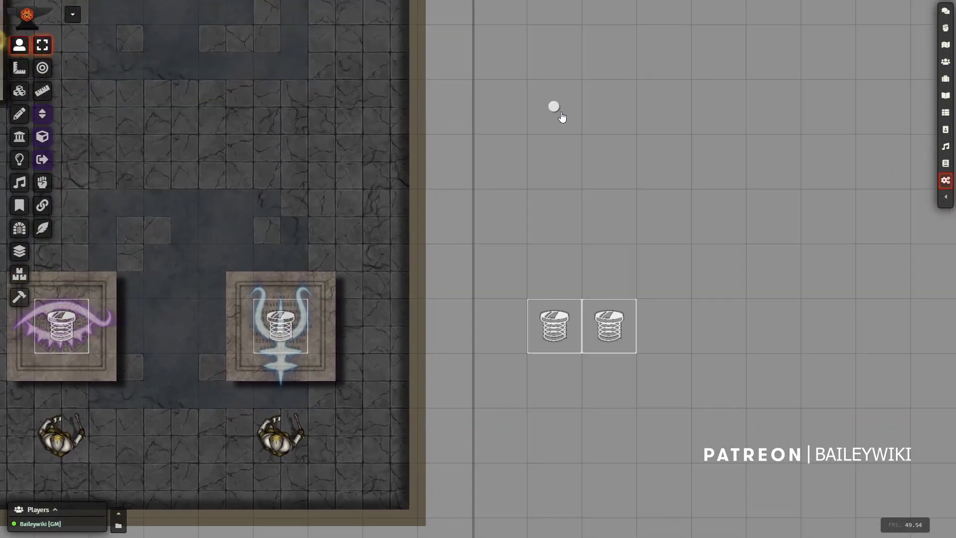
pyautogui.rightClick(581, 109)
pyautogui.doubleClick(561, 110)
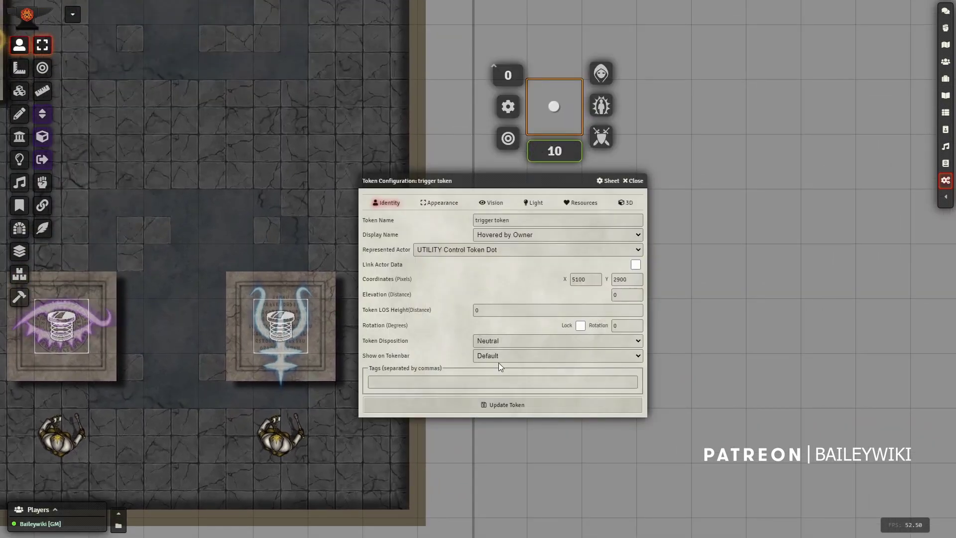
pyautogui.click(503, 381)
pyautogui.write('trigger-token')
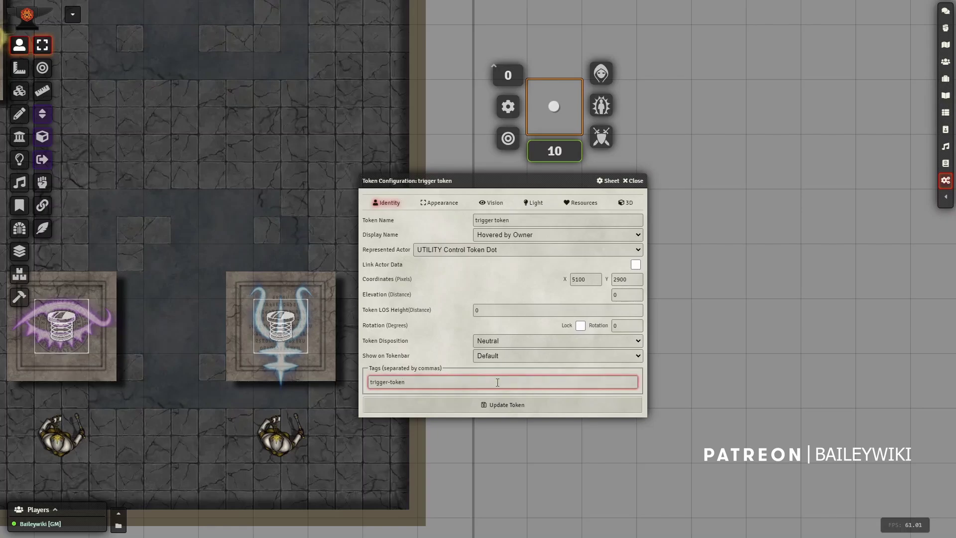
pyautogui.click(513, 408)
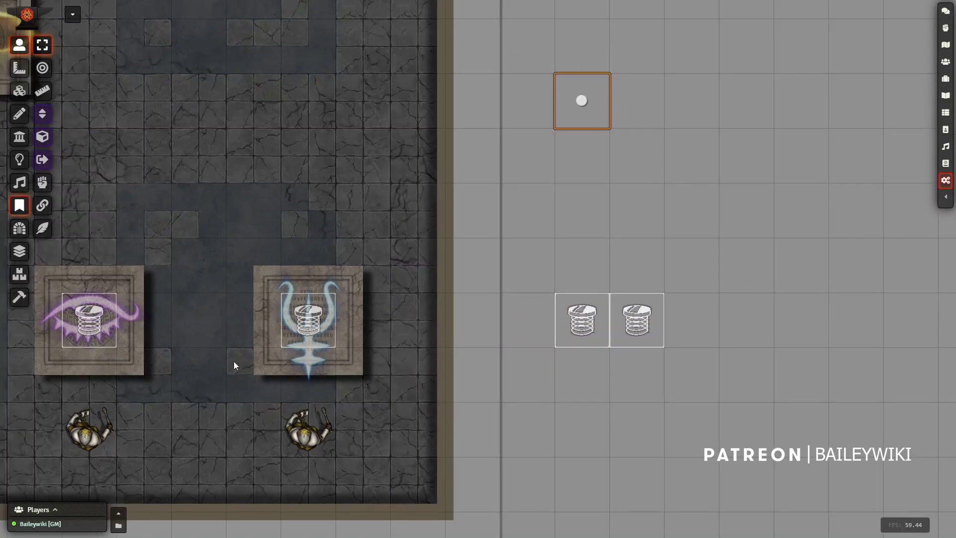
# Move the nearest acolyte onto the blue-sigil pedestal and back off twice to test the trigger token's movement.
pyautogui.moveTo(321, 411); pyautogui.dragTo(338, 334)
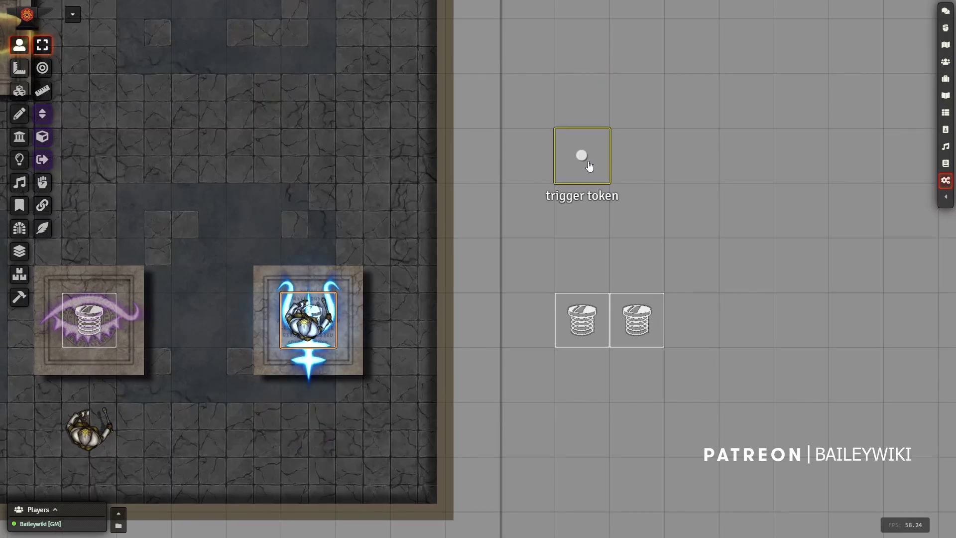
pyautogui.press('Down')
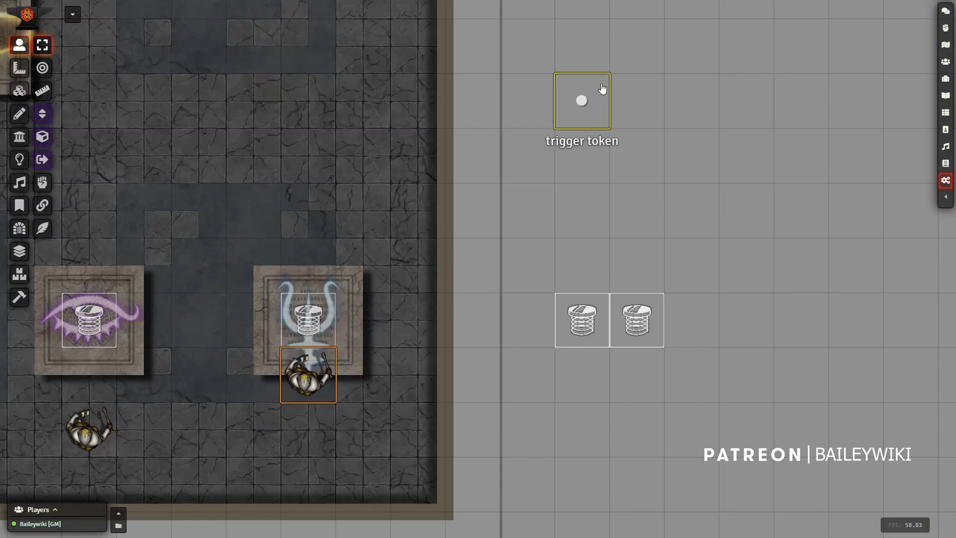
pyautogui.press('Up')
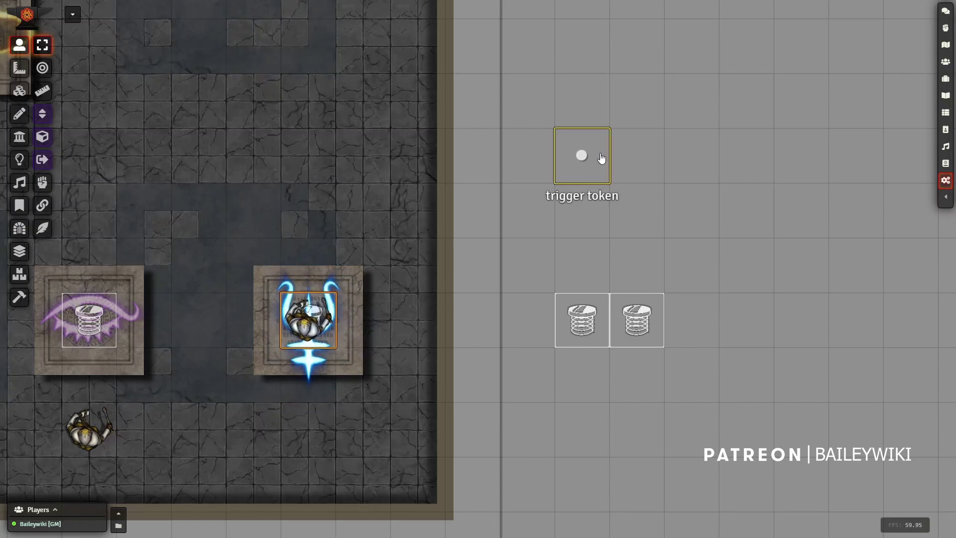
pyautogui.press('Down')
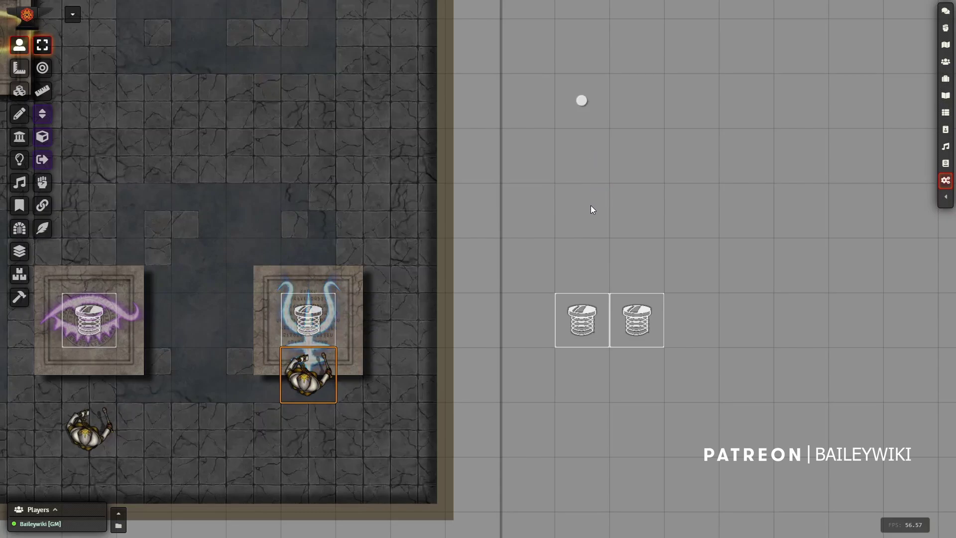
# Move one acolyte onto the purple-sigil pedestal and the other onto the blue-sigil pedestal.
pyautogui.click(105, 424)
pyautogui.press('Up')
pyautogui.press('Up')
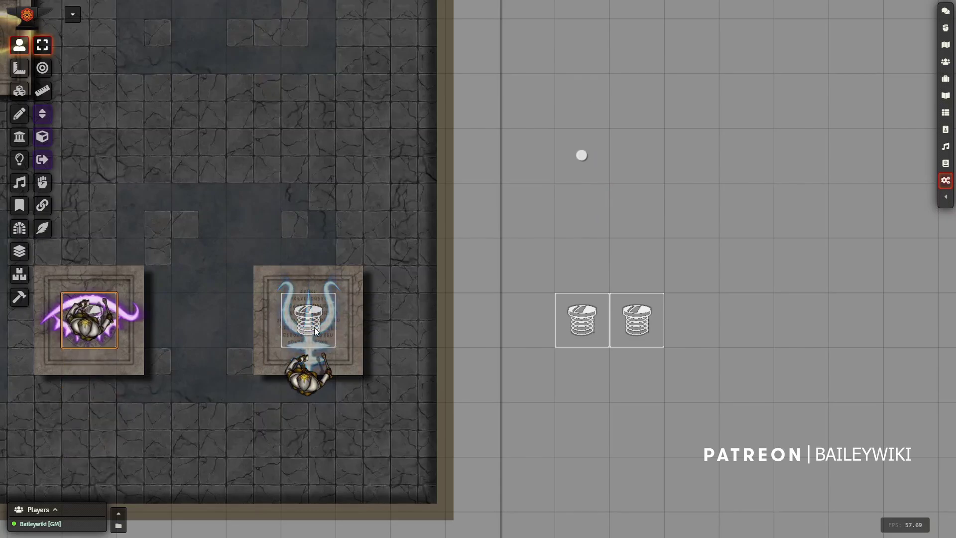
pyautogui.moveTo(329, 388); pyautogui.dragTo(316, 332)
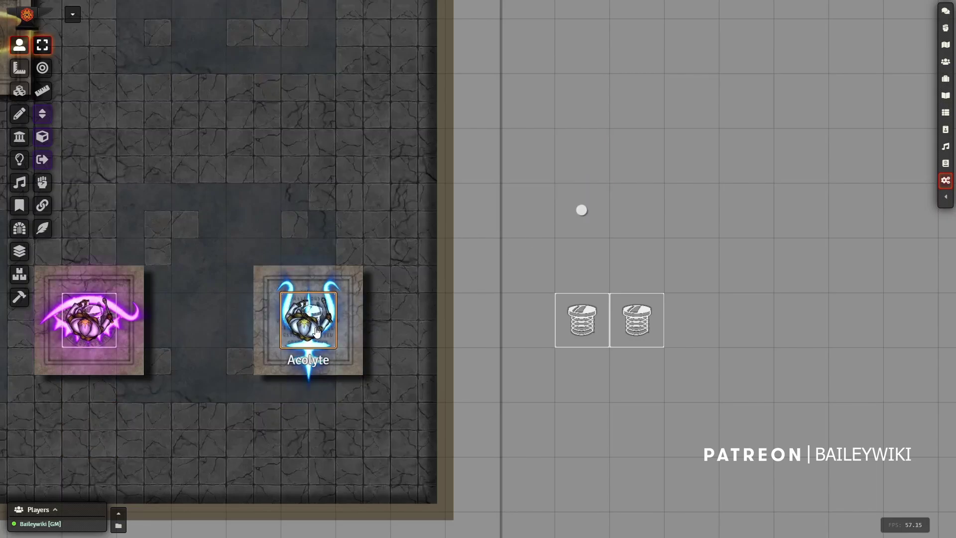
# Step the acolytes off the blue-sigil and purple-sigil pedestals and return them to the pedestal centres.
pyautogui.press('Down')
pyautogui.click(95, 323)
pyautogui.press('Down')
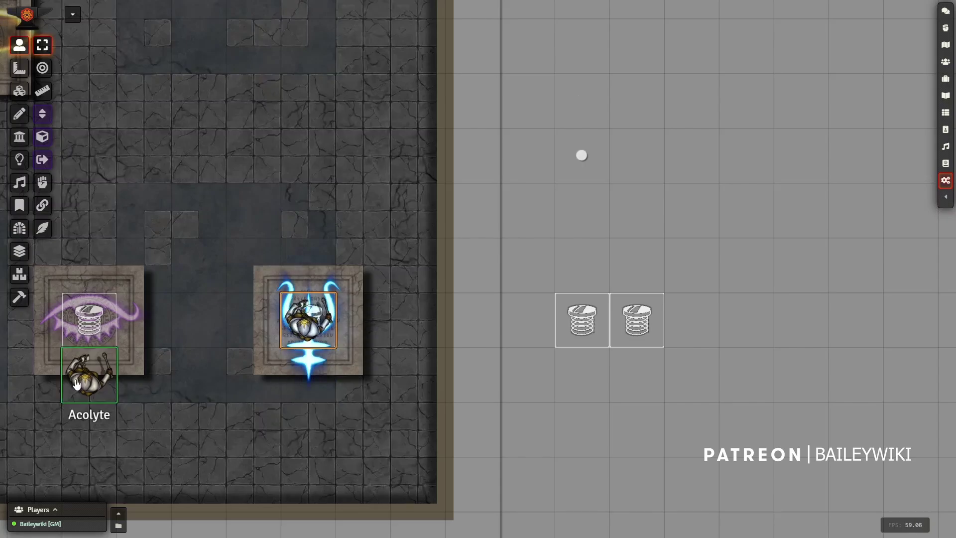
pyautogui.moveTo(89, 374); pyautogui.dragTo(88, 319)
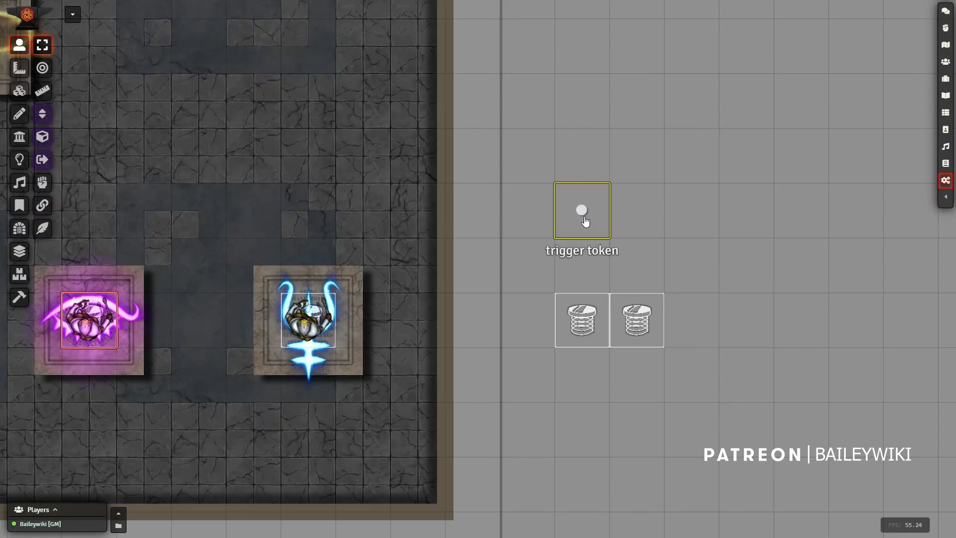
# Examine the trigger actions of the On Enter tile below the trigger token against the portal area, and close its settings.
pyautogui.scroll(-4, 501, 337)
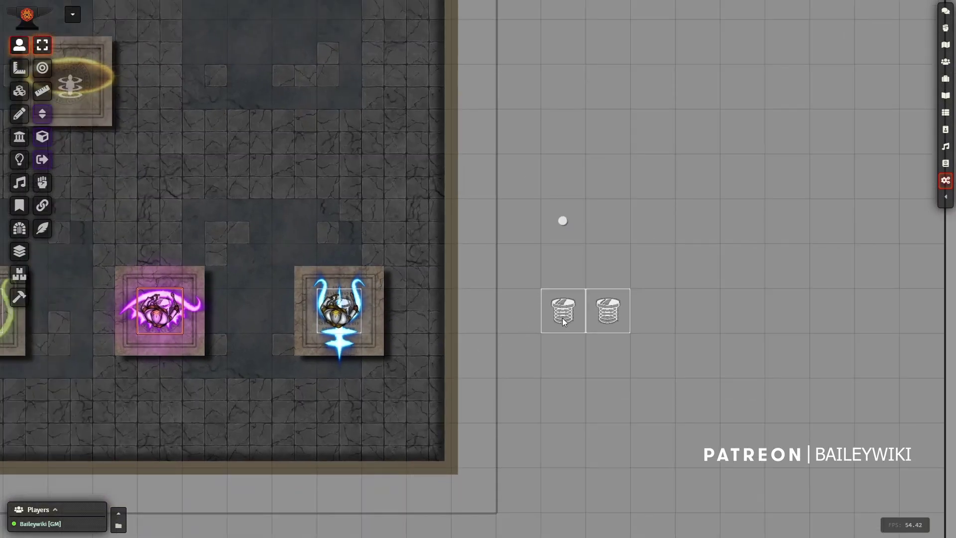
pyautogui.scroll(4, 570, 323)
pyautogui.click(20, 91)
pyautogui.doubleClick(599, 340)
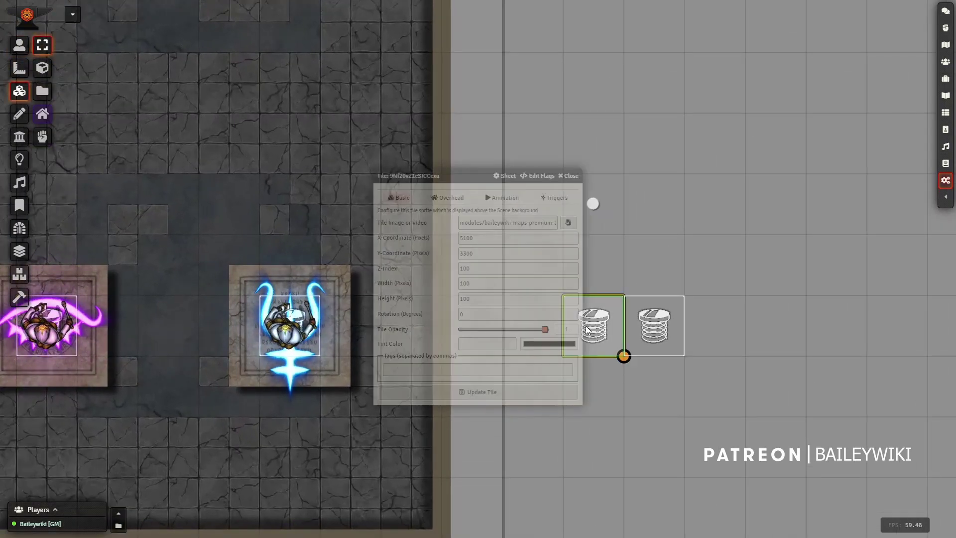
pyautogui.click(553, 198)
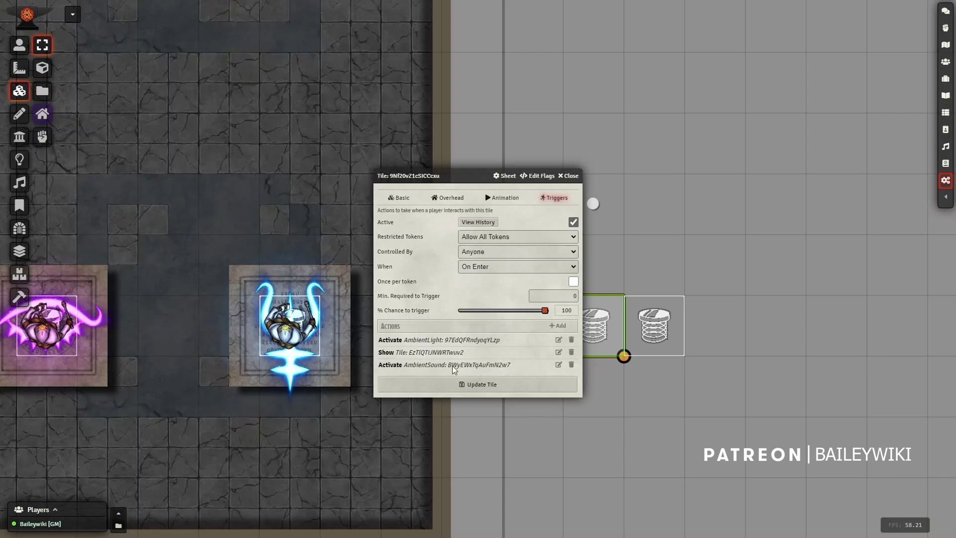
pyautogui.moveTo(197, 163); pyautogui.dragTo(361, 345)
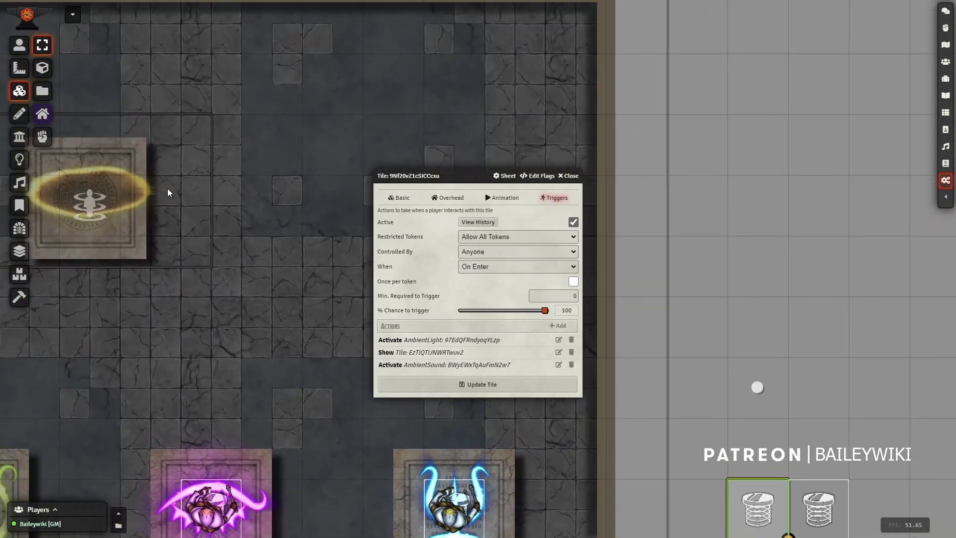
pyautogui.moveTo(229, 256); pyautogui.dragTo(290, 235)
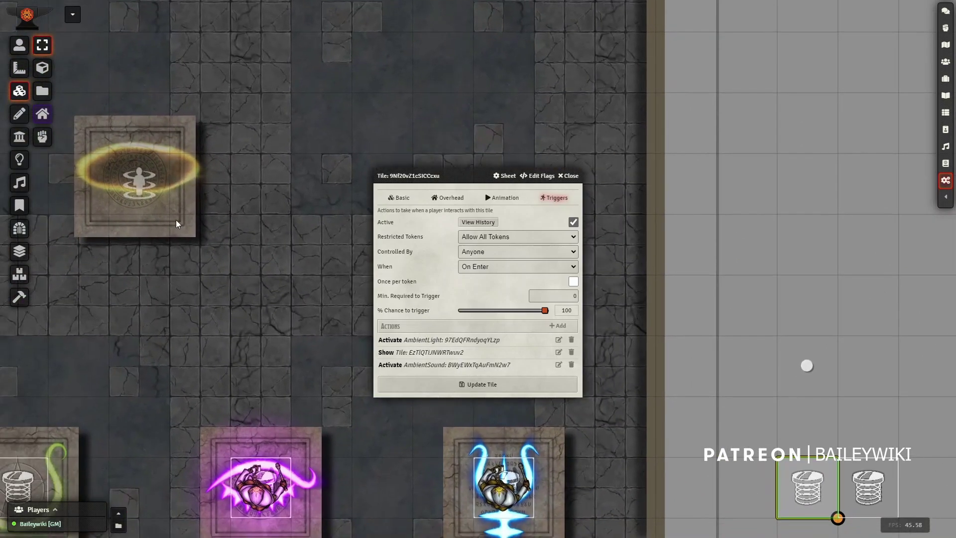
pyautogui.moveTo(297, 328); pyautogui.dragTo(154, 173)
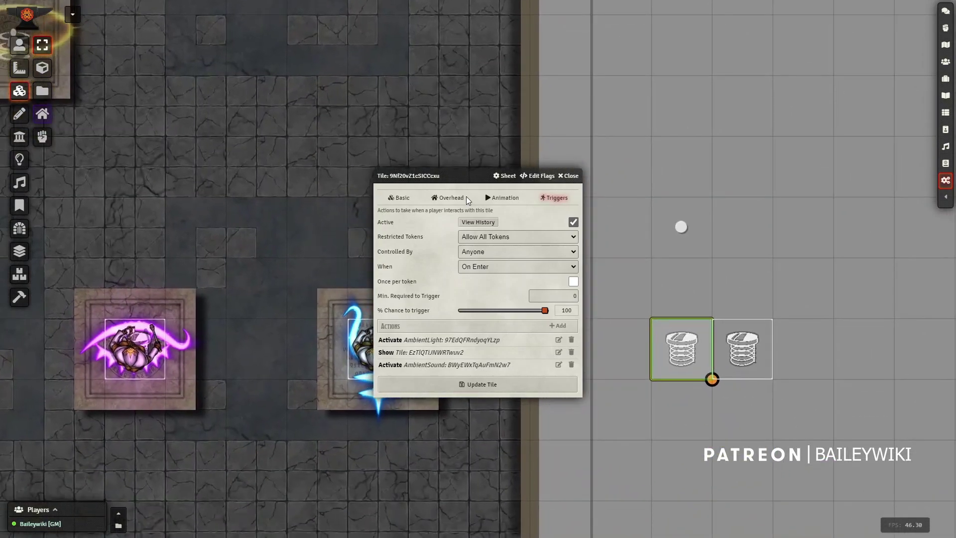
pyautogui.click(568, 176)
# Check the second outside tile's trigger settings, close them, and stack that tile exactly on the On Enter tile.
pyautogui.doubleClick(758, 359)
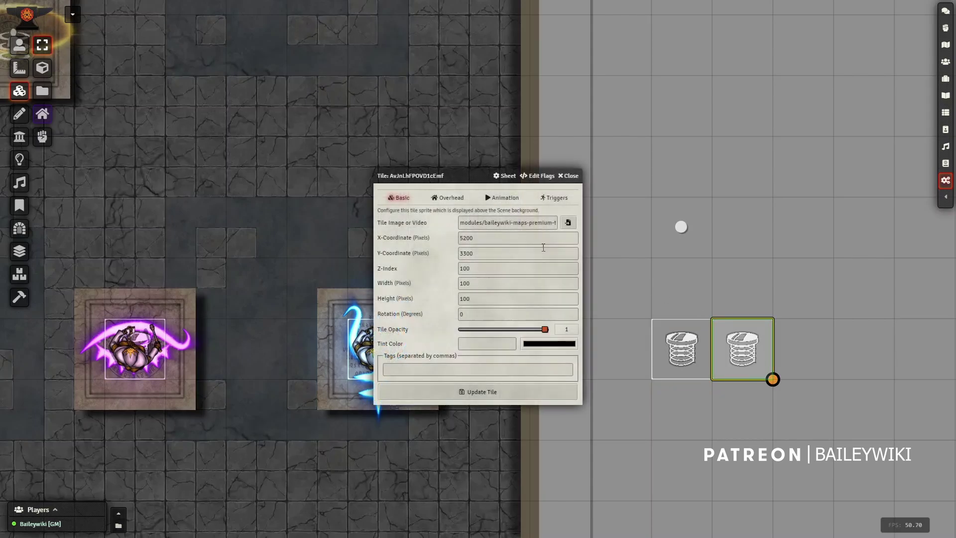
pyautogui.click(553, 198)
pyautogui.click(568, 176)
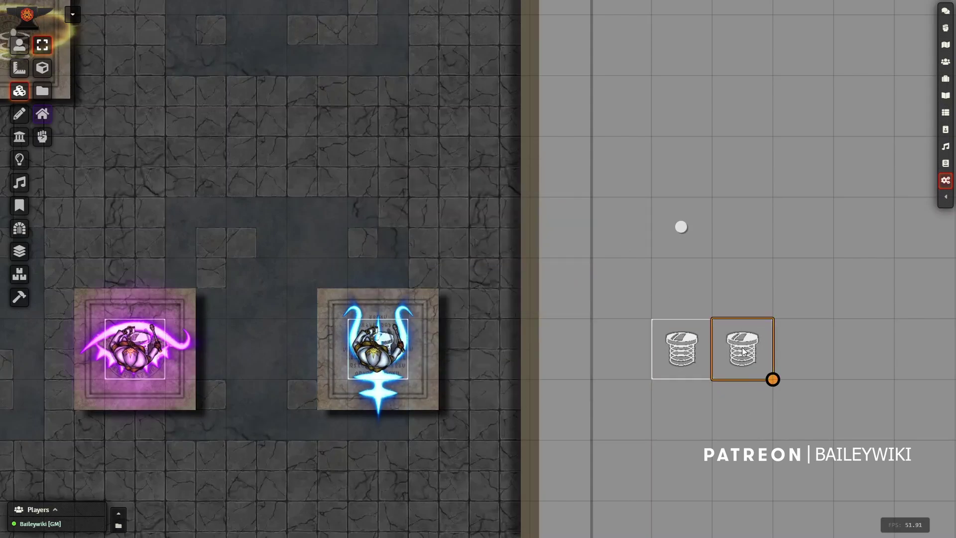
pyautogui.moveTo(755, 354); pyautogui.dragTo(695, 353)
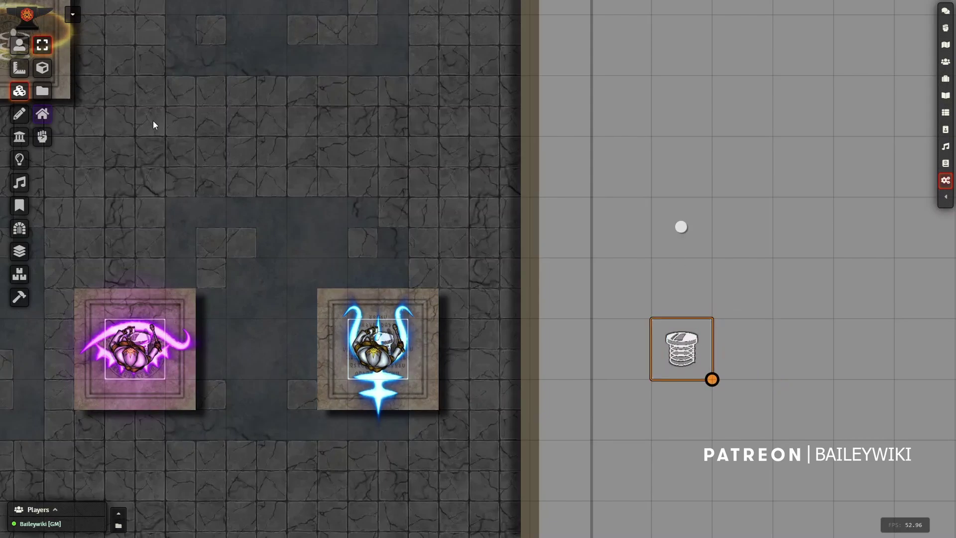
# Switch to token controls and move the two remaining acolytes onto the green-sigil and orange-sigil pedestals.
pyautogui.click(20, 46)
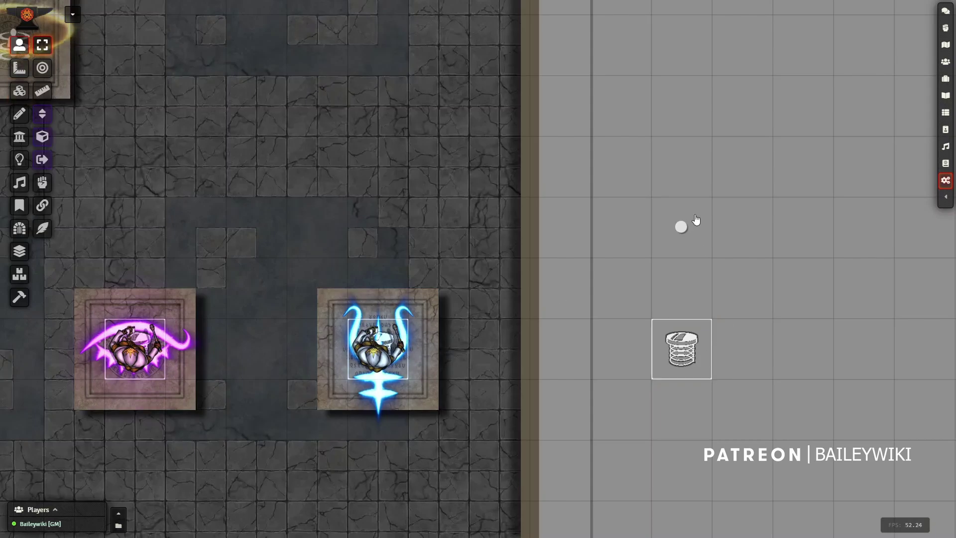
pyautogui.scroll(-11, 345, 395)
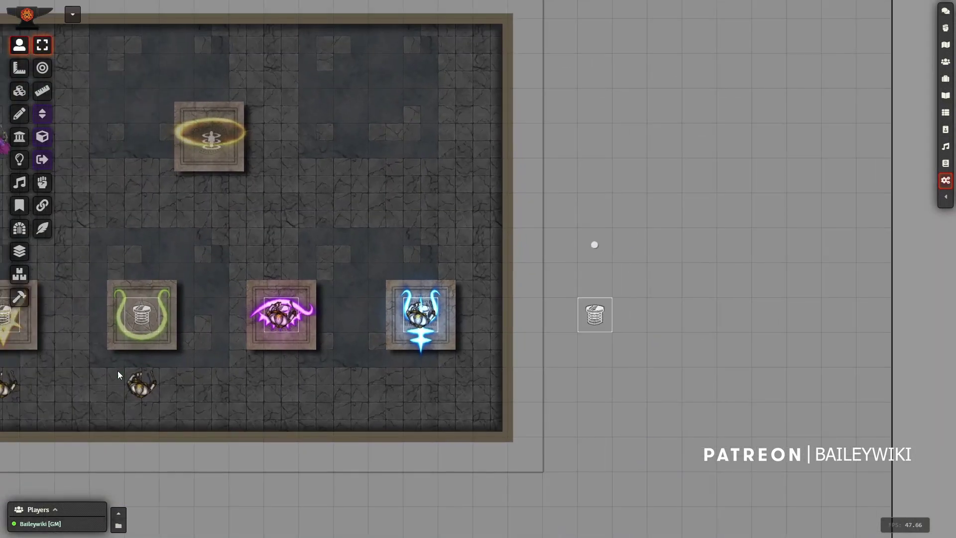
pyautogui.click(134, 383)
pyautogui.press('Up')
pyautogui.press('Up')
pyautogui.moveTo(250, 389); pyautogui.dragTo(397, 384)
pyautogui.click(158, 388)
pyautogui.press('Up')
pyautogui.press('Up')
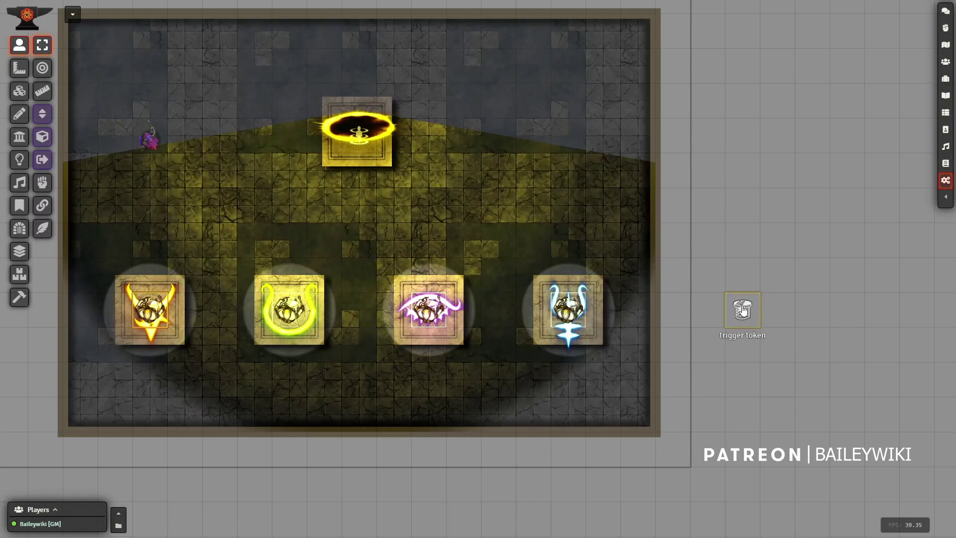
# Examine the portal, the four occupied pedestals and the trigger token on the stacked tiles outside the room.
pyautogui.moveTo(502, 213); pyautogui.dragTo(595, 300)
pyautogui.scroll(6, 480, 243)
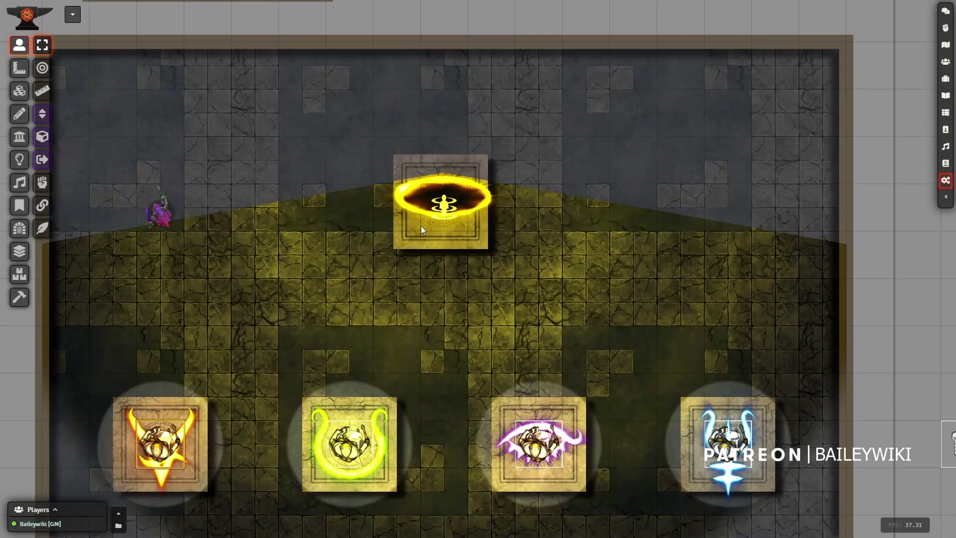
pyautogui.scroll(-3, 459, 229)
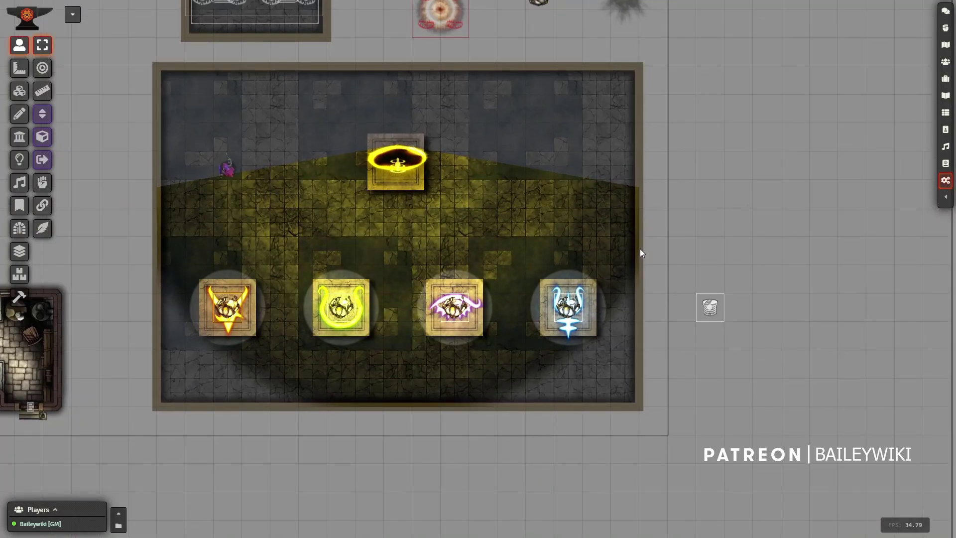
pyautogui.moveTo(613, 253); pyautogui.dragTo(527, 183)
pyautogui.scroll(9, 601, 277)
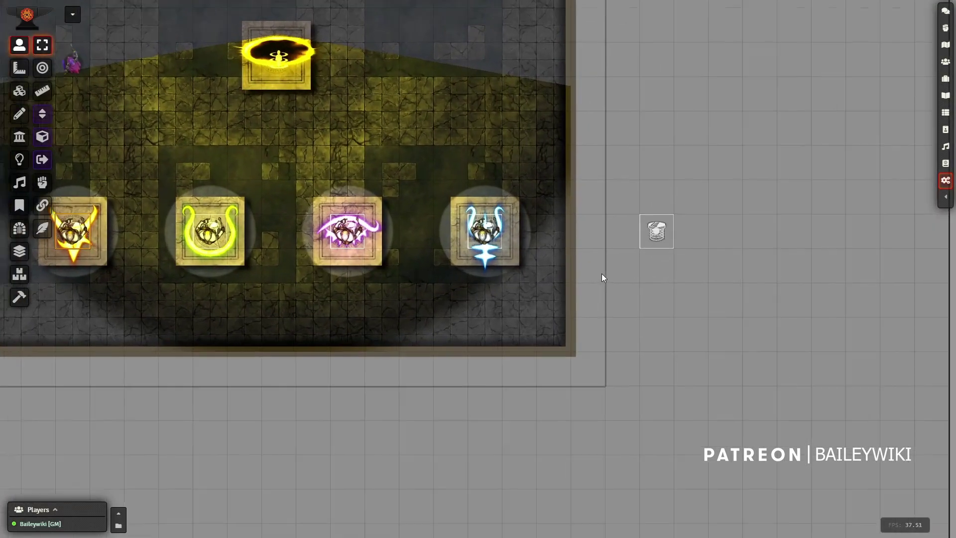
pyautogui.scroll(3, 608, 243)
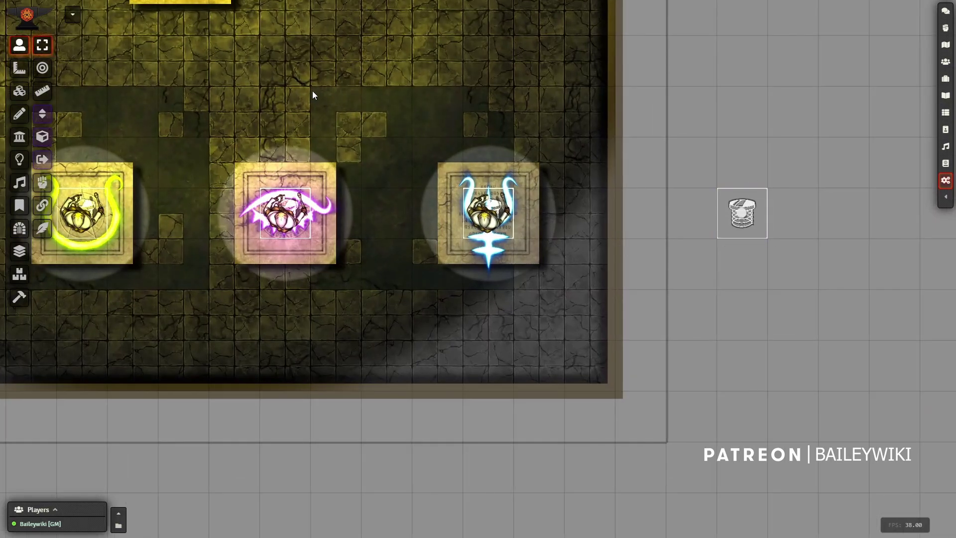
pyautogui.moveTo(314, 91); pyautogui.dragTo(573, 122)
pyautogui.scroll(-2, 610, 108)
pyautogui.moveTo(725, 131); pyautogui.dragTo(623, 133)
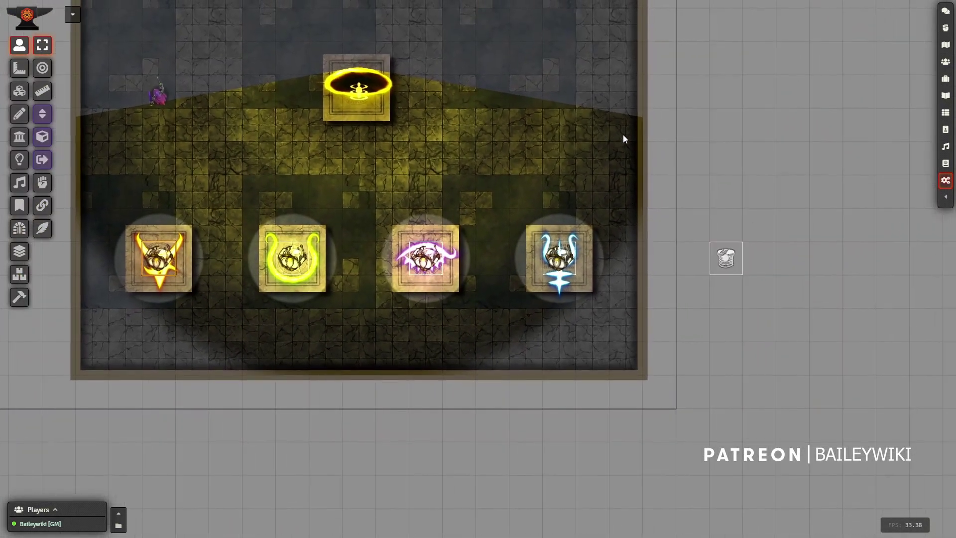
pyautogui.moveTo(724, 319); pyautogui.dragTo(536, 339)
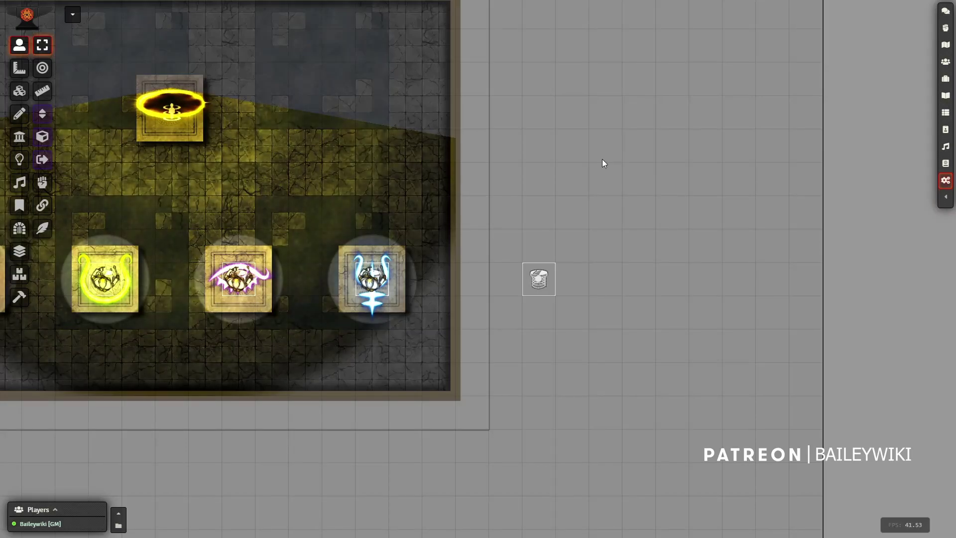
pyautogui.scroll(-5, 609, 154)
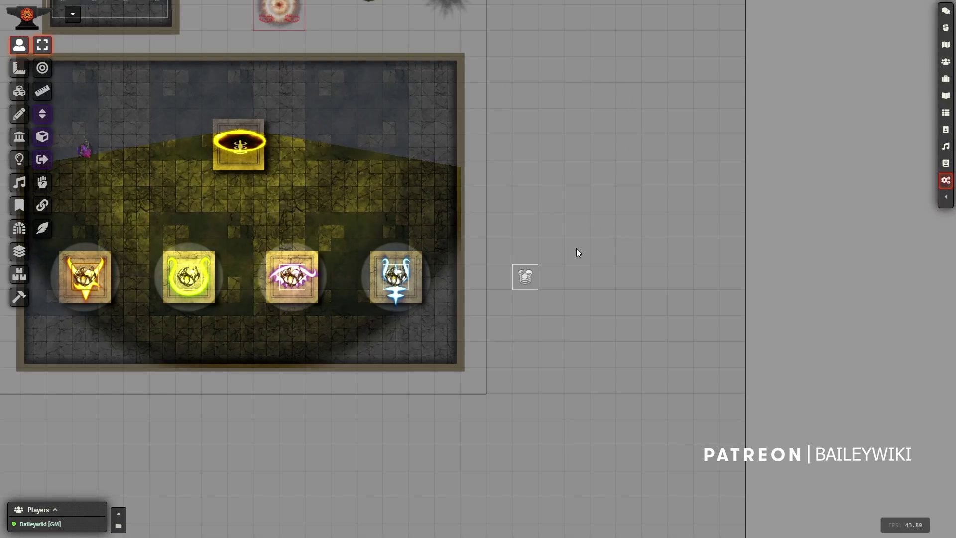
# Compare the lit room and its four occupied pedestals with the trigger token's spot beyond the wall.
pyautogui.moveTo(641, 247); pyautogui.dragTo(687, 217)
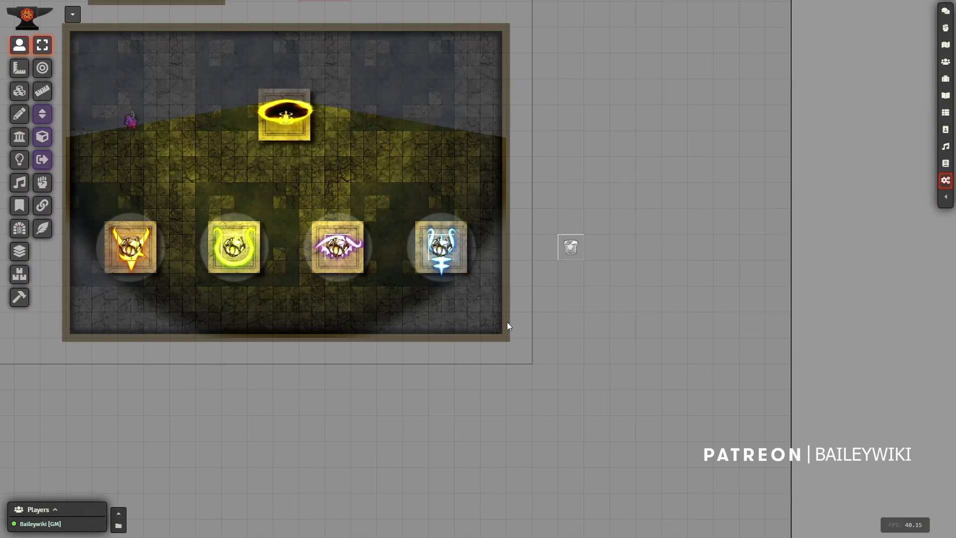
pyautogui.scroll(4, 597, 275)
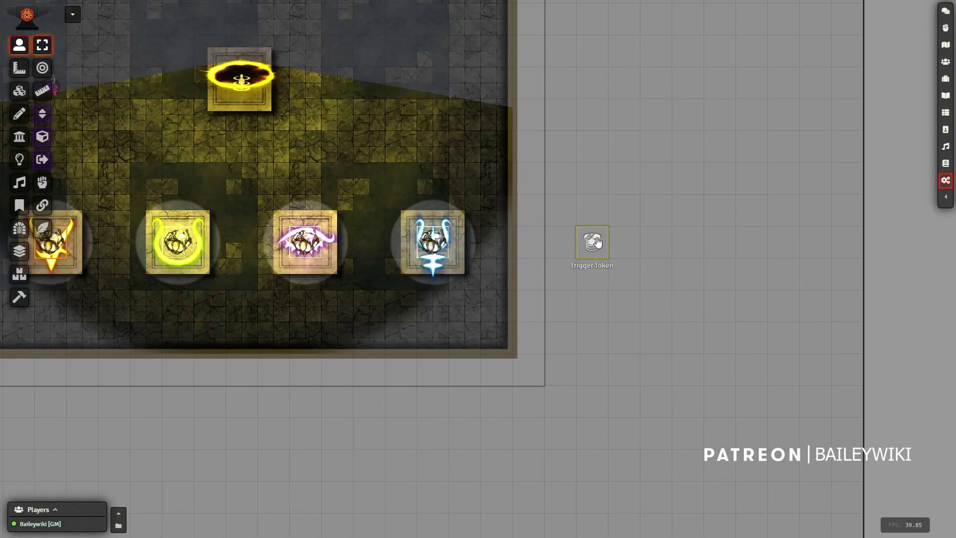
pyautogui.scroll(-1, 594, 253)
pyautogui.scroll(-1, 602, 261)
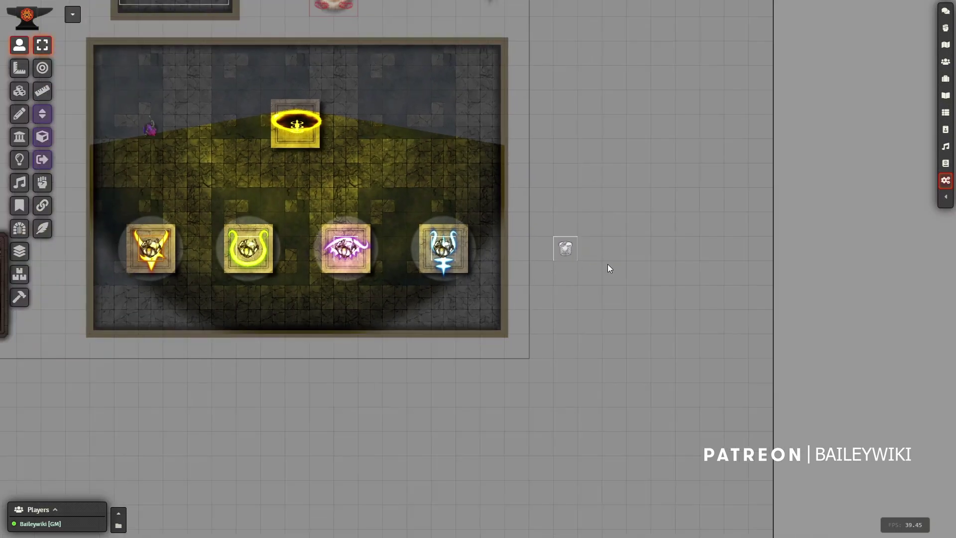
pyautogui.scroll(2, 608, 266)
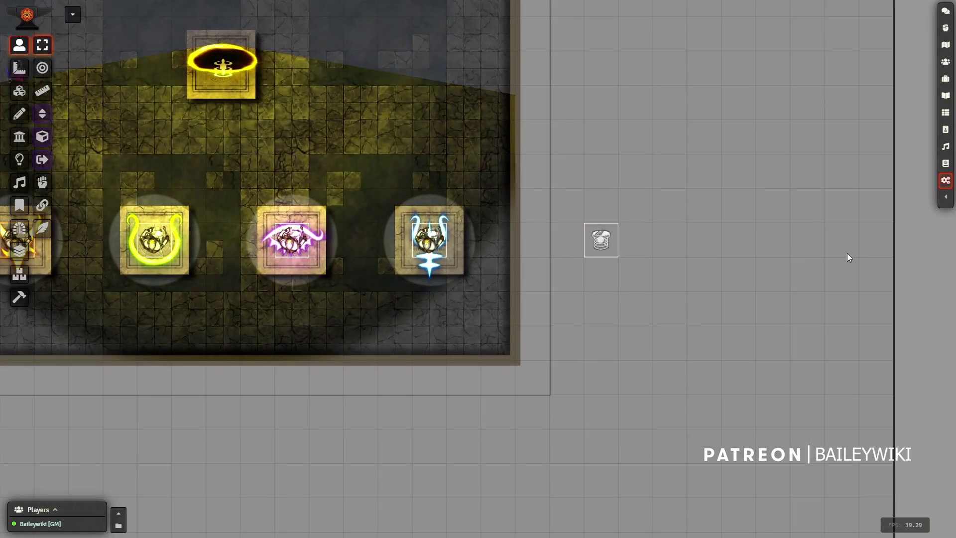
pyautogui.scroll(-6, 448, 339)
pyautogui.moveTo(372, 351); pyautogui.dragTo(567, 360)
pyautogui.scroll(3, 556, 358)
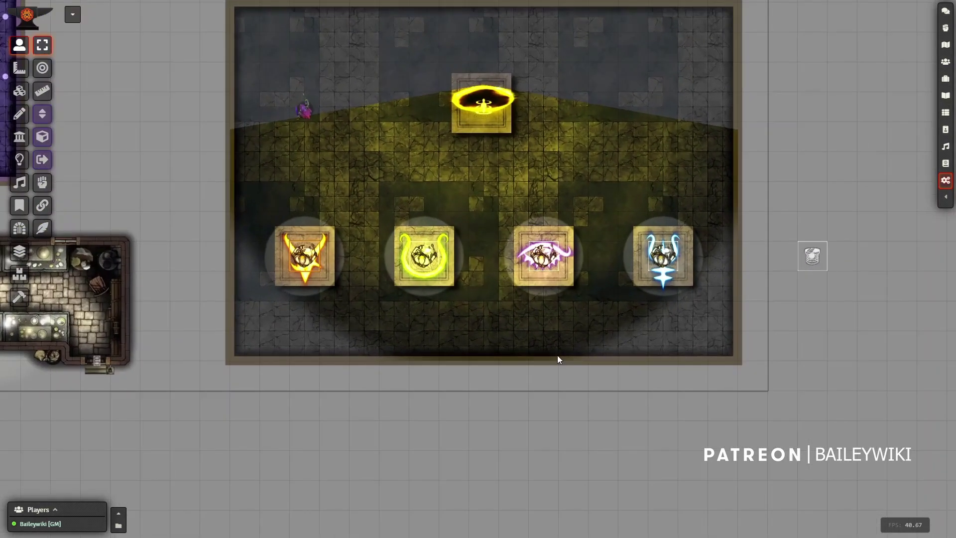
pyautogui.hscroll(3, 747, 244)
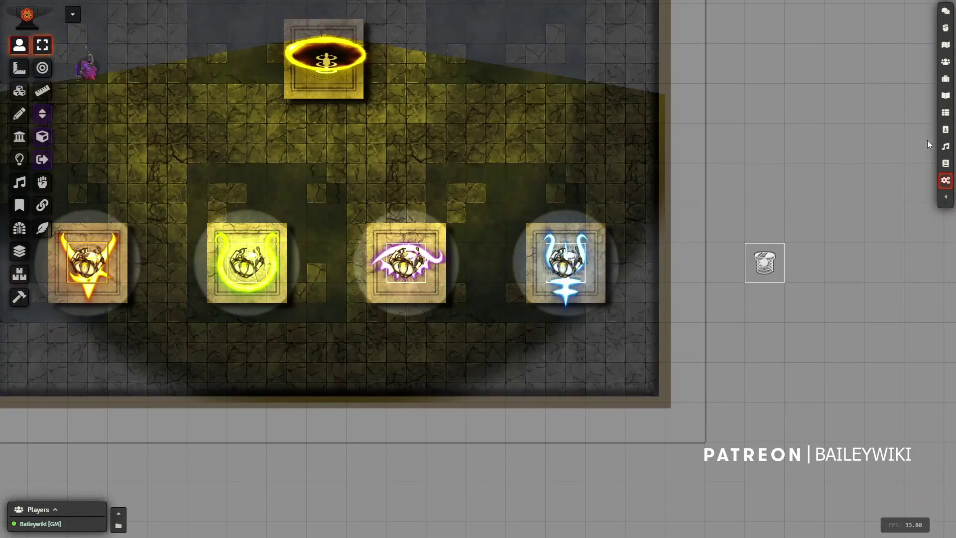
# Switch to tile controls and create a Player Character actor named "Pressure Plate x4 MATT".
pyautogui.click(941, 201)
pyautogui.scroll(-2, 706, 262)
pyautogui.scroll(-2, 697, 244)
pyautogui.click(18, 91)
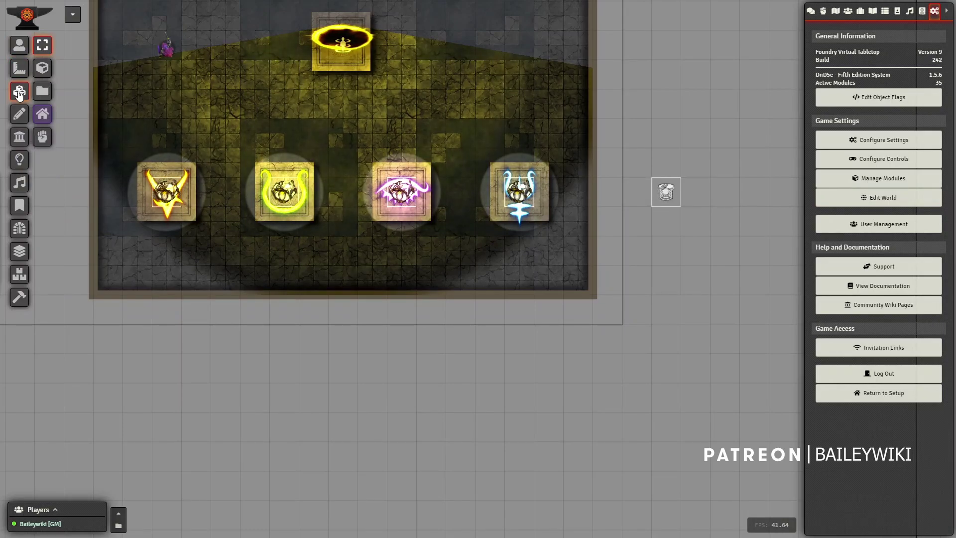
pyautogui.click(848, 10)
pyautogui.click(844, 33)
pyautogui.click(743, 53)
pyautogui.write('Pressu')
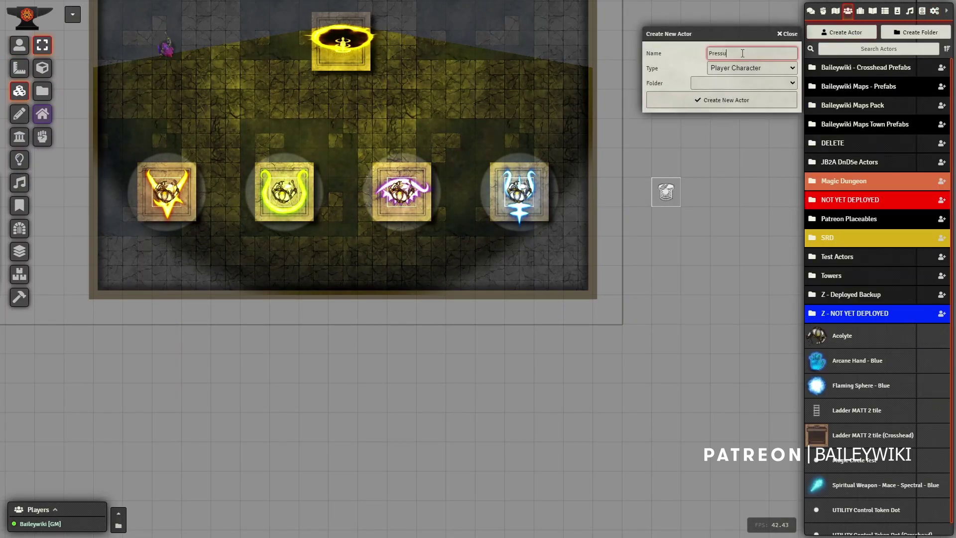
pyautogui.write('re Plate x4 MATT')
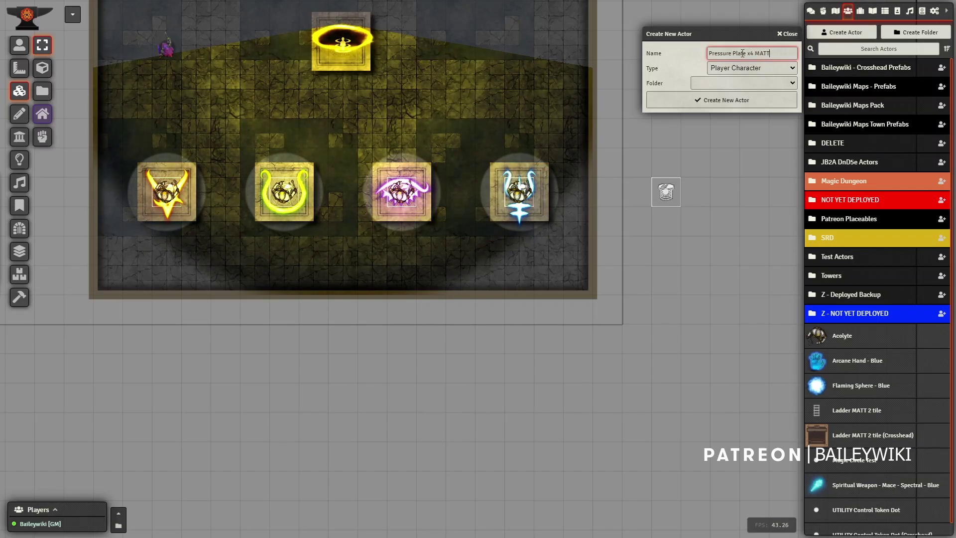
pyautogui.click(728, 98)
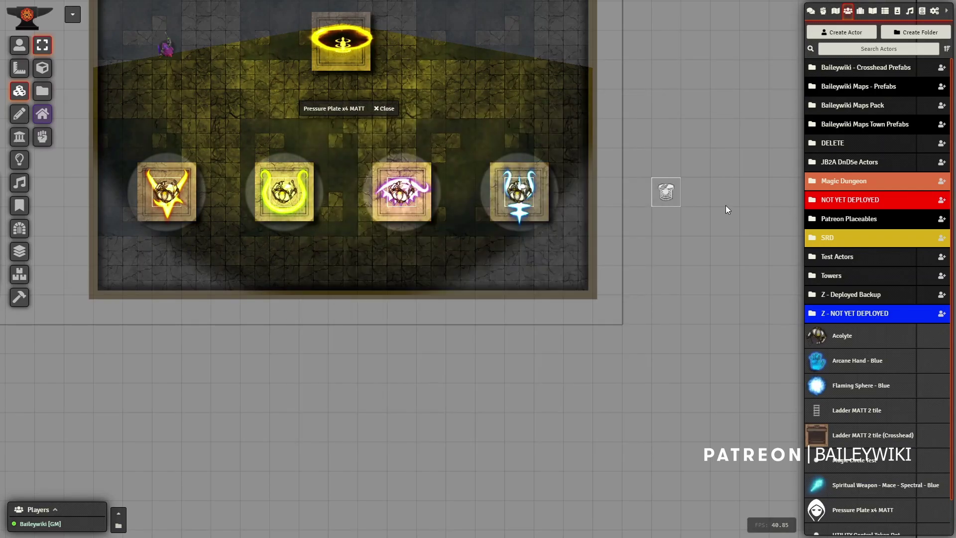
# Copy the pedestal tiles and the outside trigger tiles, paste them below the room, and delete the copies' pedestal artwork.
pyautogui.moveTo(728, 211); pyautogui.dragTo(136, 172)
pyautogui.hotkey('ctrl', 'c')
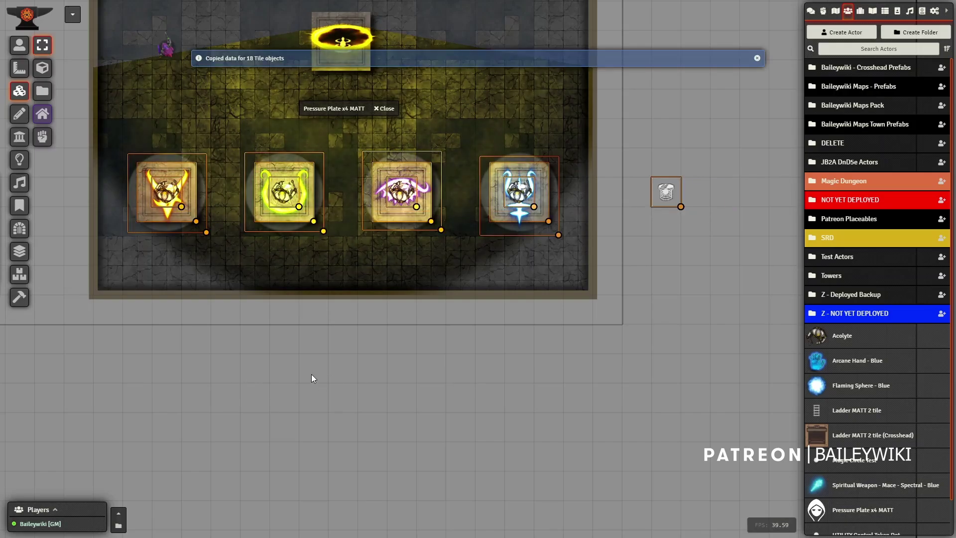
pyautogui.hotkey('ctrl', 'v')
pyautogui.moveTo(321, 363); pyautogui.dragTo(661, 303)
pyautogui.press('Delete')
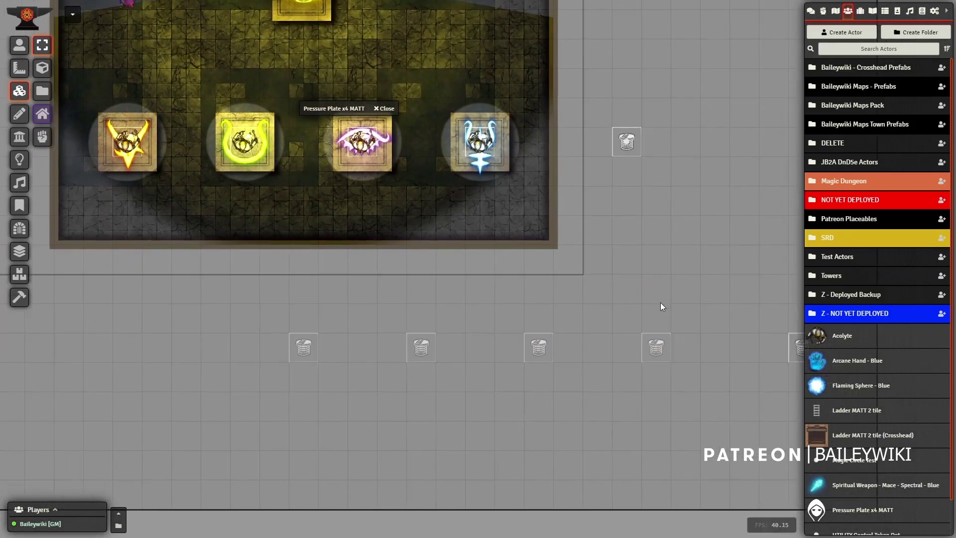
# Place the trigger token one square above the pasted stacked tiles.
pyautogui.scroll(2, 660, 286)
pyautogui.scroll(4, 624, 277)
pyautogui.scroll(-5, 624, 277)
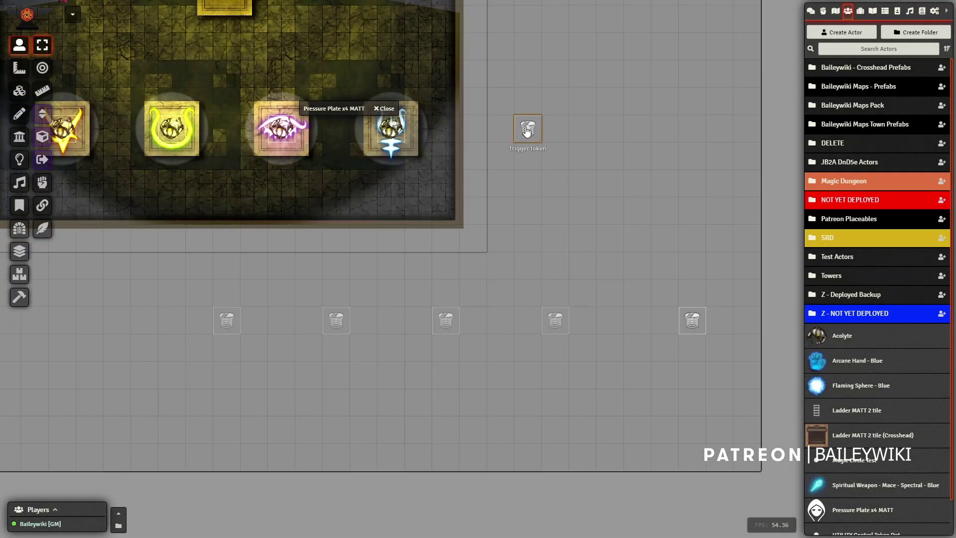
pyautogui.moveTo(525, 131); pyautogui.dragTo(645, 306)
pyautogui.moveTo(687, 281); pyautogui.dragTo(689, 285)
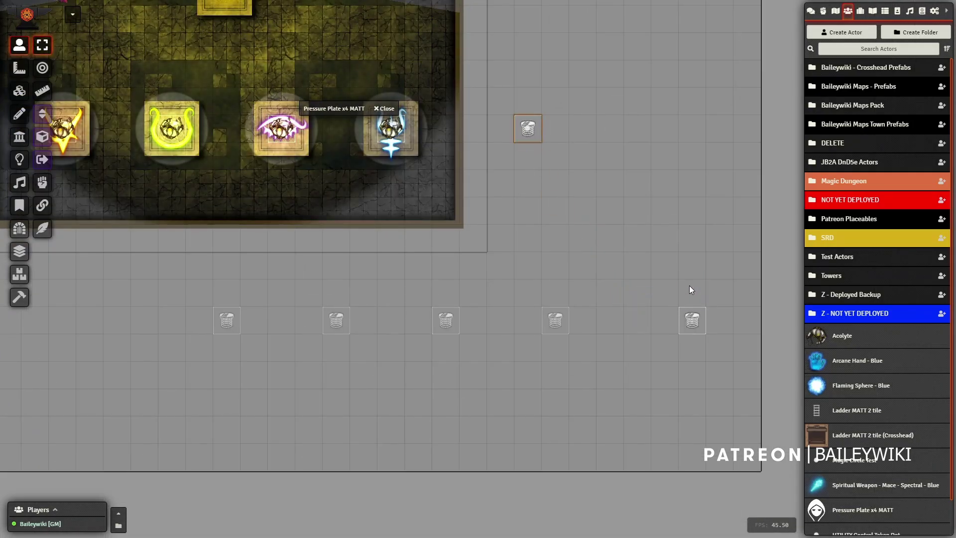
# Arrange the four pasted trigger tiles in a compact square, with the stacked tiles beside it and the trigger token directly above the stack.
pyautogui.moveTo(185, 329); pyautogui.dragTo(249, 329)
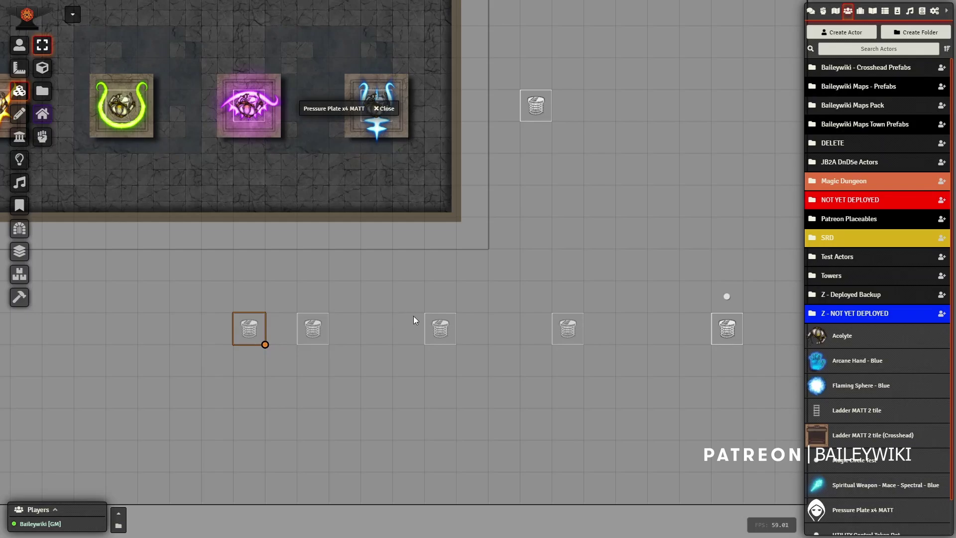
pyautogui.moveTo(412, 289); pyautogui.dragTo(492, 370)
pyautogui.moveTo(429, 327); pyautogui.dragTo(301, 392)
pyautogui.moveTo(499, 286); pyautogui.dragTo(602, 365)
pyautogui.moveTo(564, 329); pyautogui.dragTo(245, 393)
pyautogui.moveTo(678, 289); pyautogui.dragTo(751, 362)
pyautogui.moveTo(727, 330); pyautogui.dragTo(376, 361)
pyautogui.click(19, 46)
pyautogui.moveTo(726, 297); pyautogui.dragTo(378, 327)
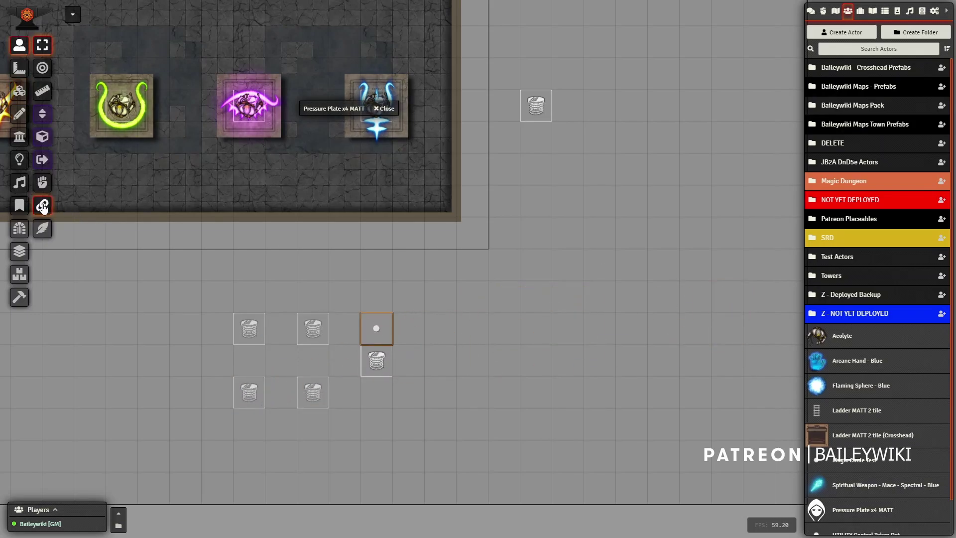
# Attach all the pasted trigger tiles to the trigger token and test the group by moving the token two squares right.
pyautogui.rightClick(128, 51)
pyautogui.click(141, 43)
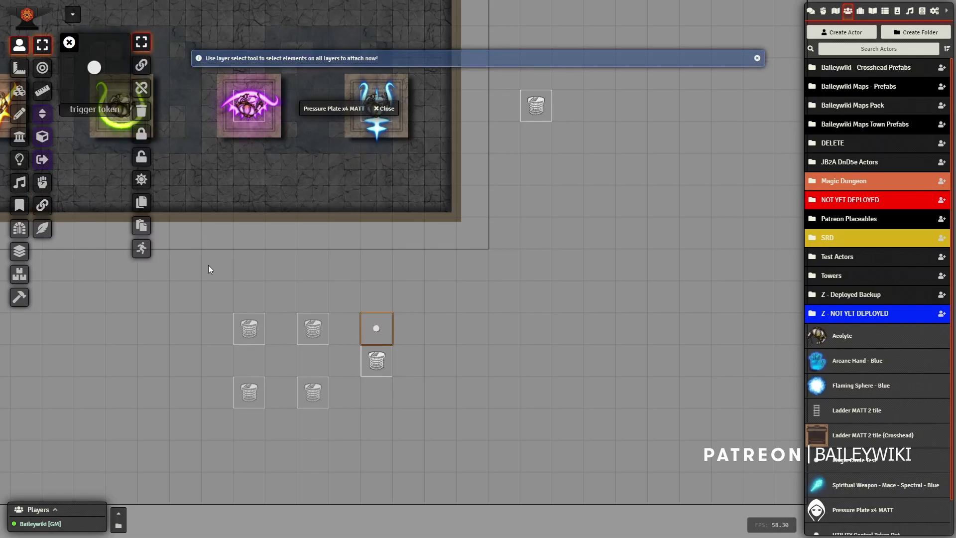
pyautogui.moveTo(216, 290); pyautogui.dragTo(378, 441)
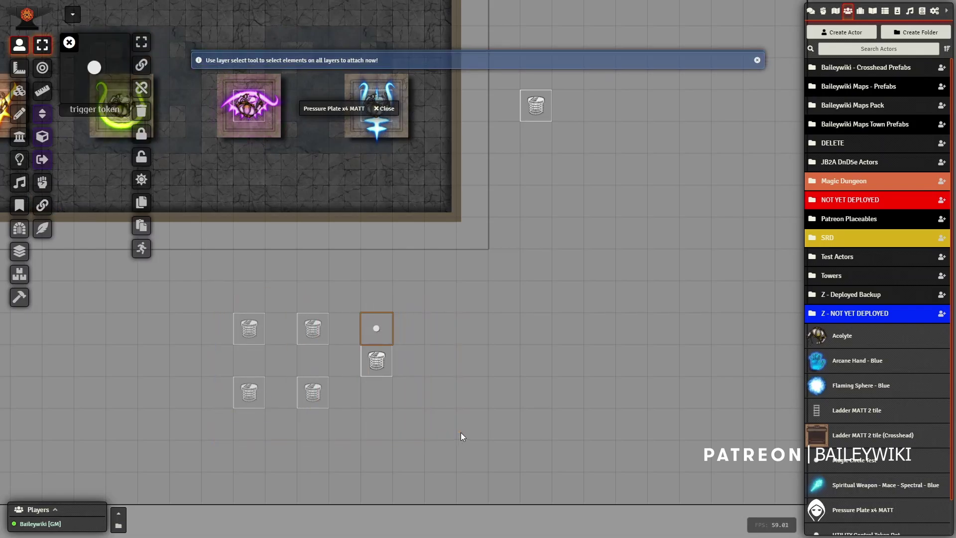
pyautogui.click(70, 44)
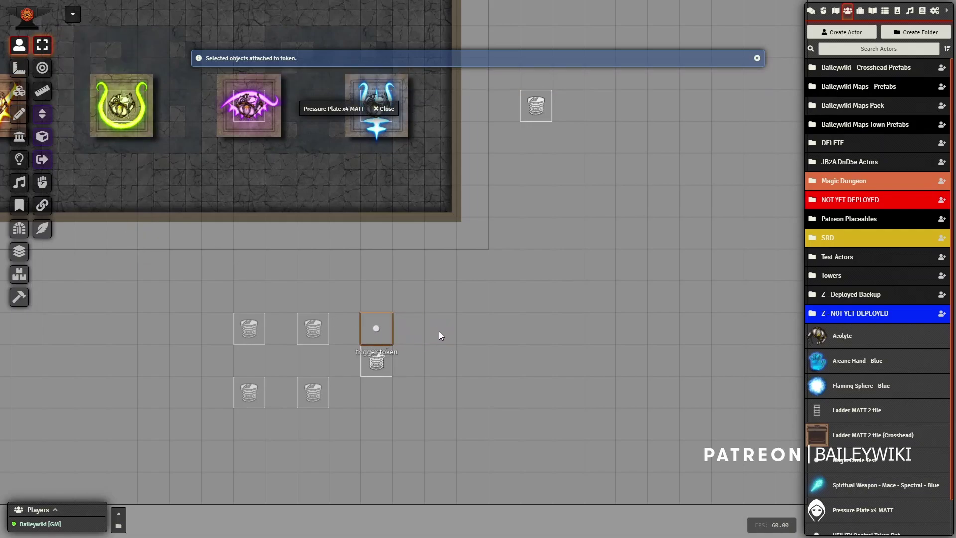
pyautogui.moveTo(376, 328); pyautogui.dragTo(441, 326)
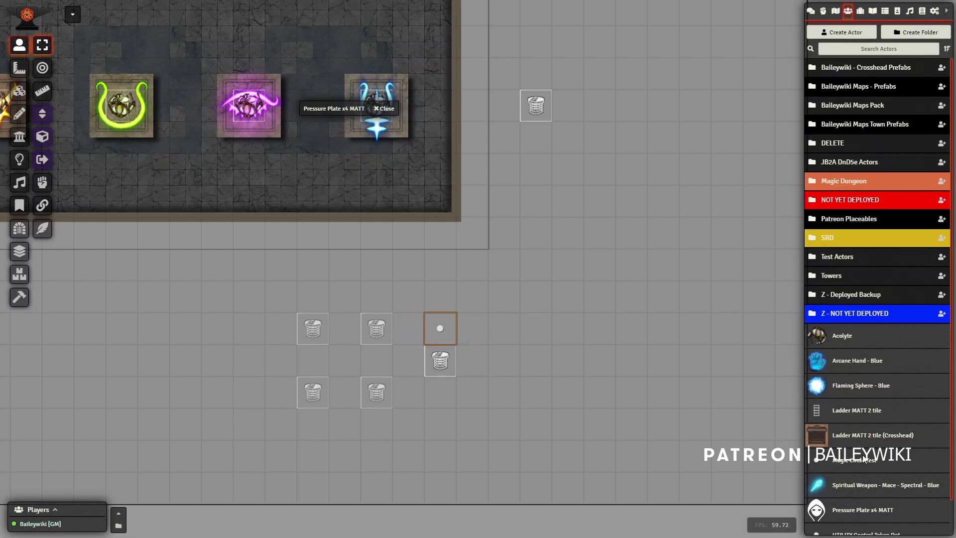
# Find the Pressure Plate x4 MATT actor by searching "pressu" and assign the trigger token as its prototype token.
pyautogui.scroll(-1, 869, 448)
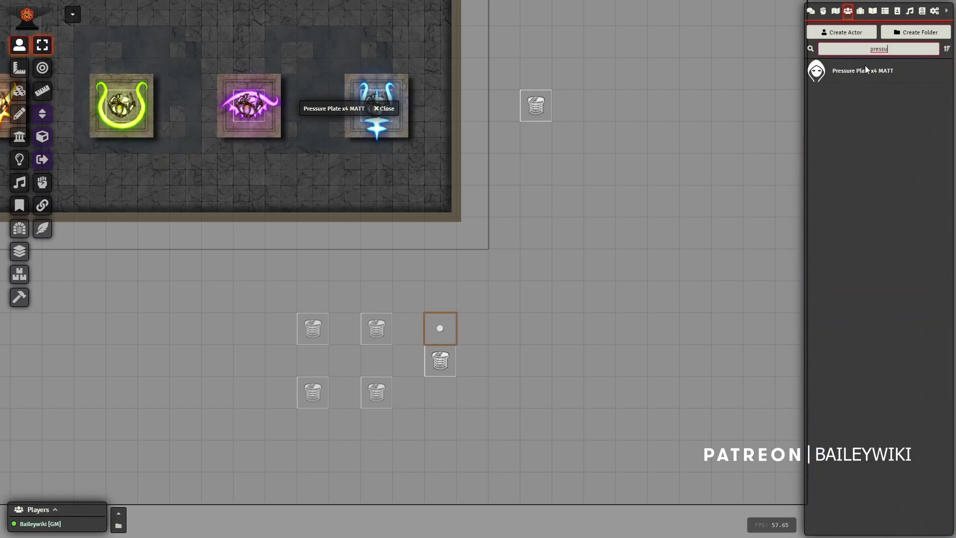
pyautogui.click(870, 73)
pyautogui.click(567, 108)
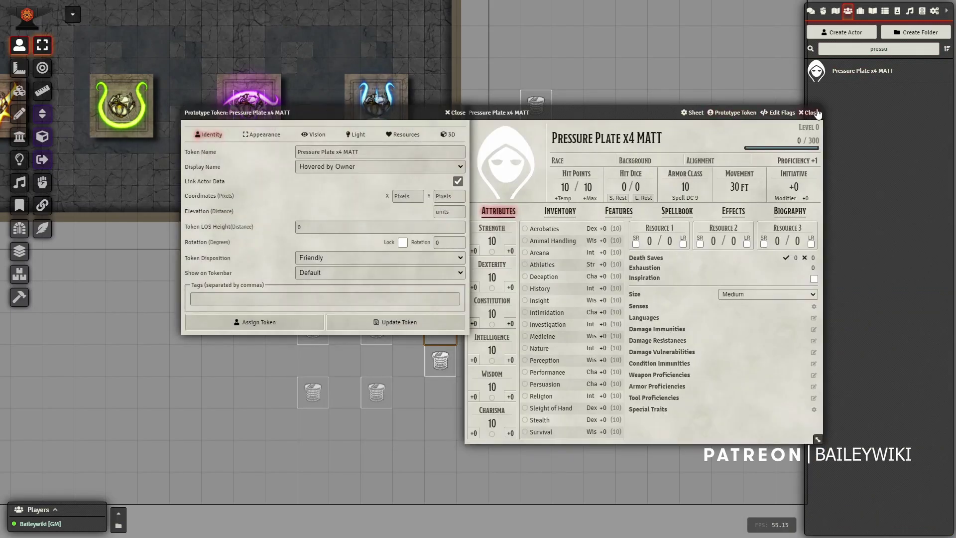
pyautogui.click(644, 108)
pyautogui.moveTo(473, 110); pyautogui.dragTo(856, 86)
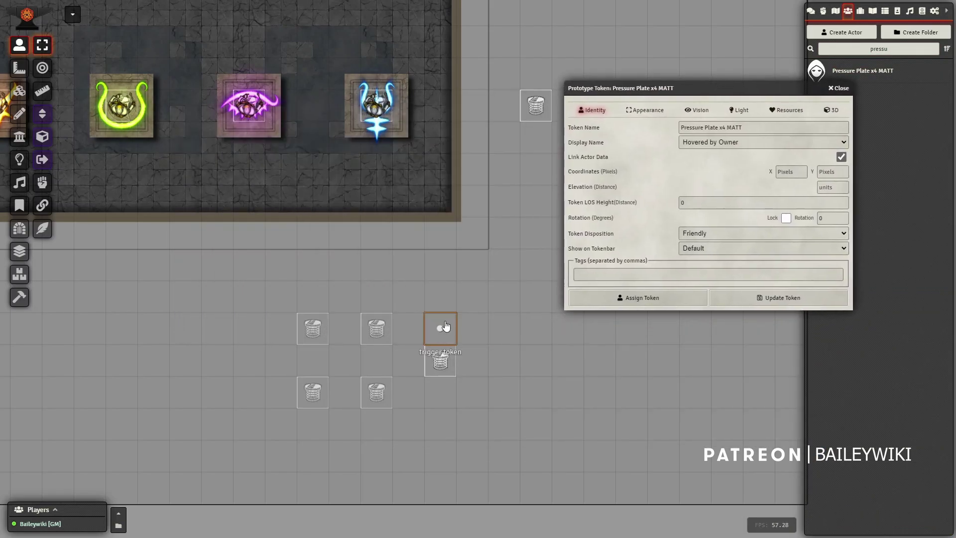
pyautogui.click(655, 297)
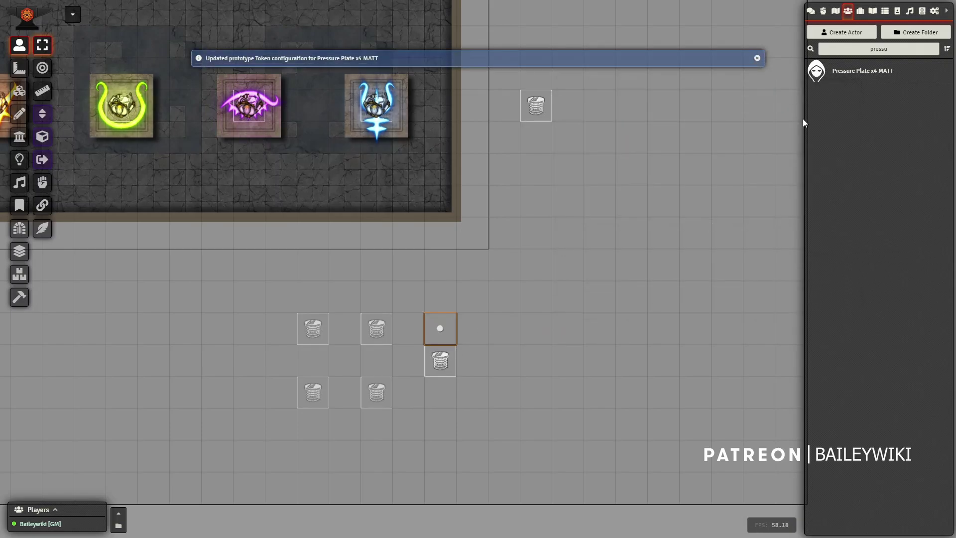
# Place a copy of the Pressure Plate x4 MATT prefab on the empty grid outside the room's lower corner.
pyautogui.scroll(-3, 797, 122)
pyautogui.moveTo(859, 75); pyautogui.dragTo(607, 163)
pyautogui.hotkey('ctrl', 'v')
pyautogui.scroll(4, 612, 277)
pyautogui.scroll(4, 611, 274)
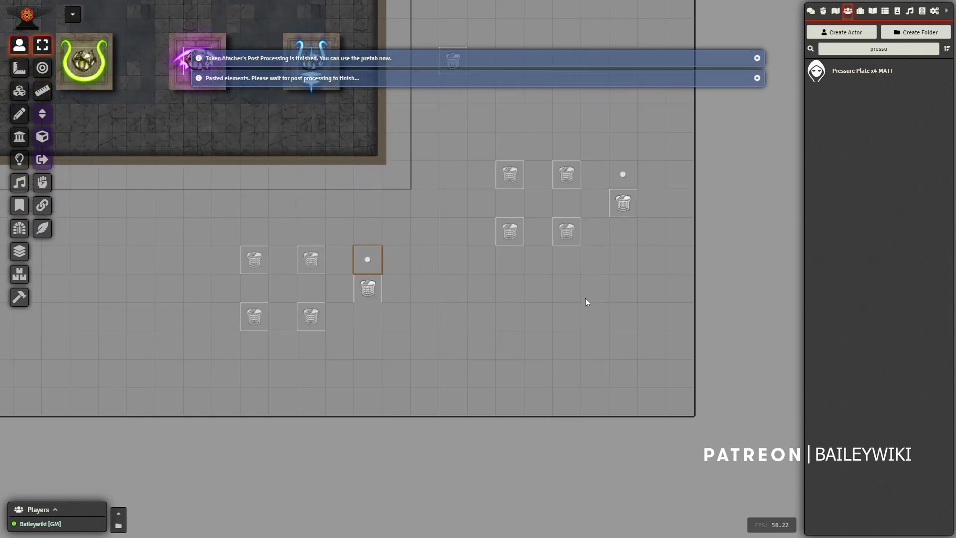
# Detach all elements from the trigger token of the newly placed prefab copy.
pyautogui.moveTo(588, 287); pyautogui.dragTo(585, 307)
pyautogui.click(626, 193)
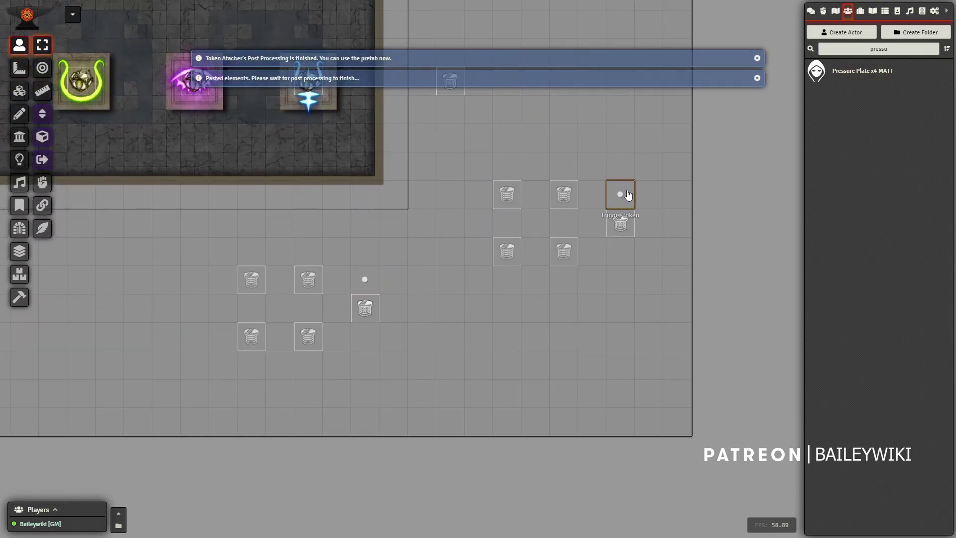
pyautogui.click(42, 205)
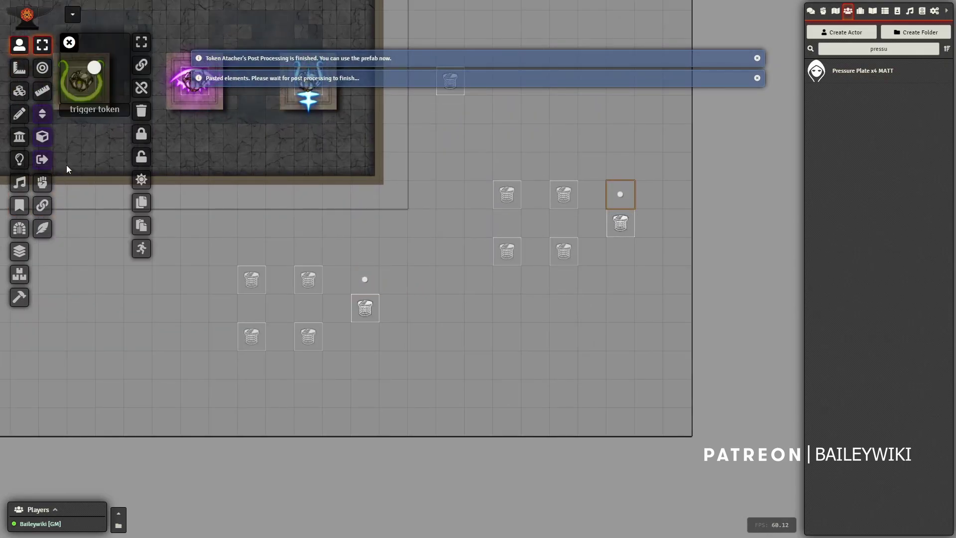
pyautogui.click(142, 112)
pyautogui.click(68, 42)
# Move the lower-left trigger tile of the placed copy out of the group, one square left and three squares down.
pyautogui.scroll(-5, 425, 255)
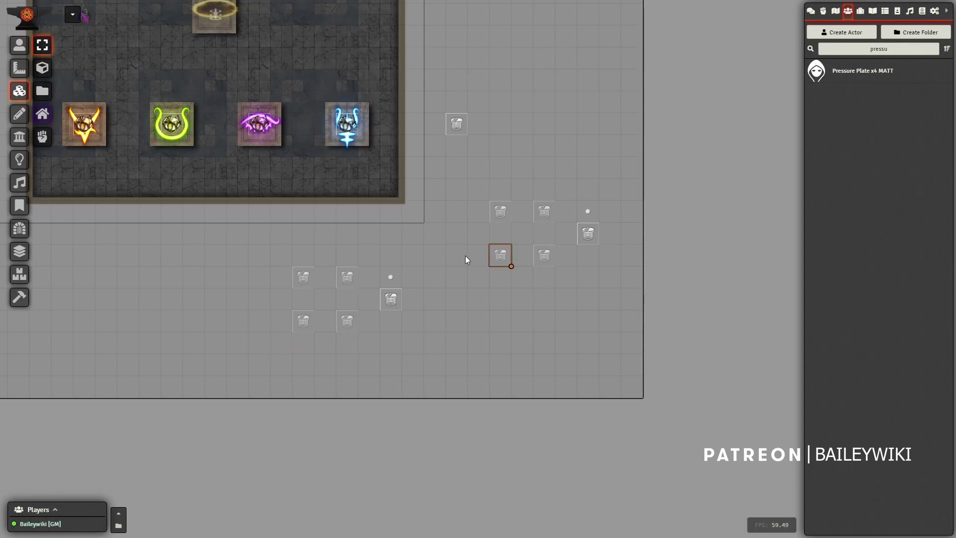
pyautogui.moveTo(475, 311); pyautogui.dragTo(477, 312)
pyautogui.scroll(8, 540, 334)
pyautogui.moveTo(538, 310); pyautogui.dragTo(523, 267)
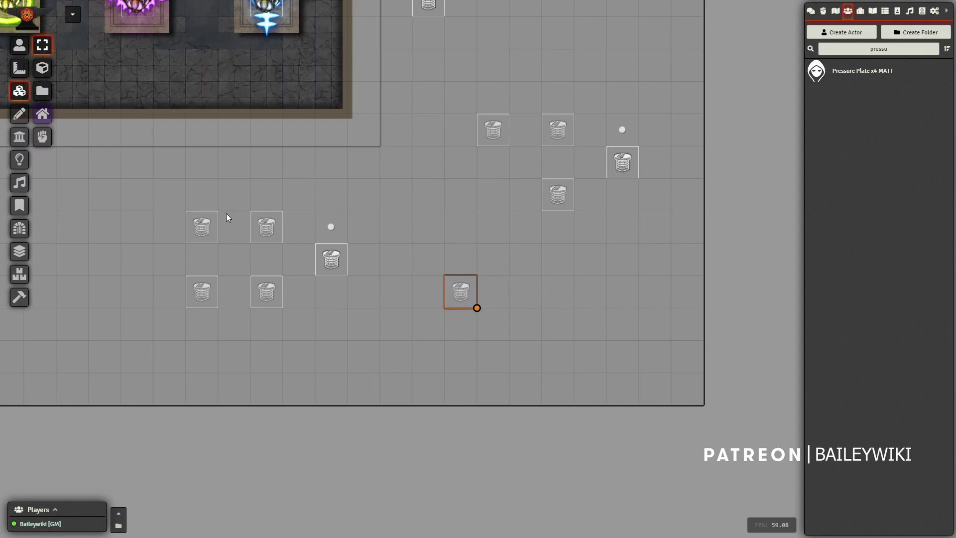
pyautogui.scroll(-4, 349, 187)
pyautogui.moveTo(355, 189); pyautogui.dragTo(700, 327)
pyautogui.moveTo(472, 90); pyautogui.dragTo(408, 61)
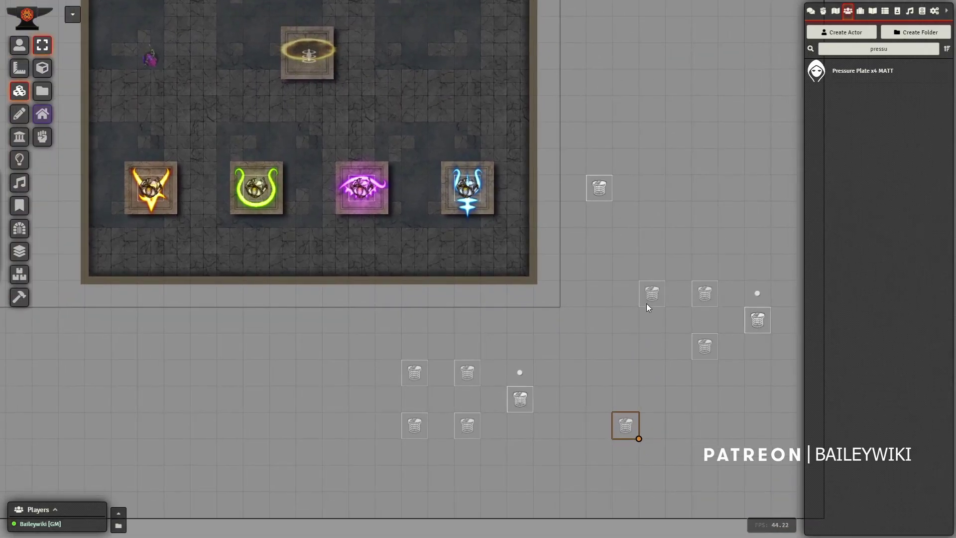
pyautogui.moveTo(354, 290); pyautogui.dragTo(557, 398)
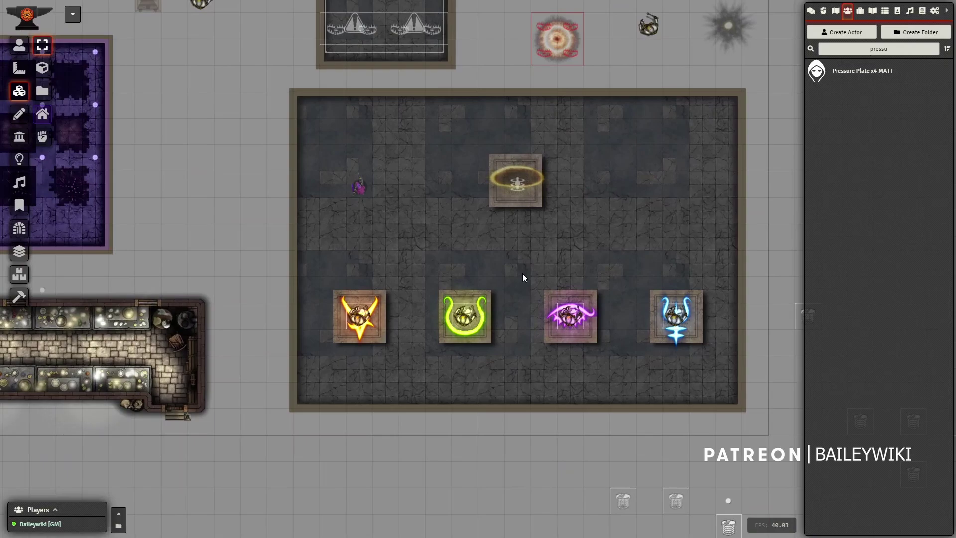